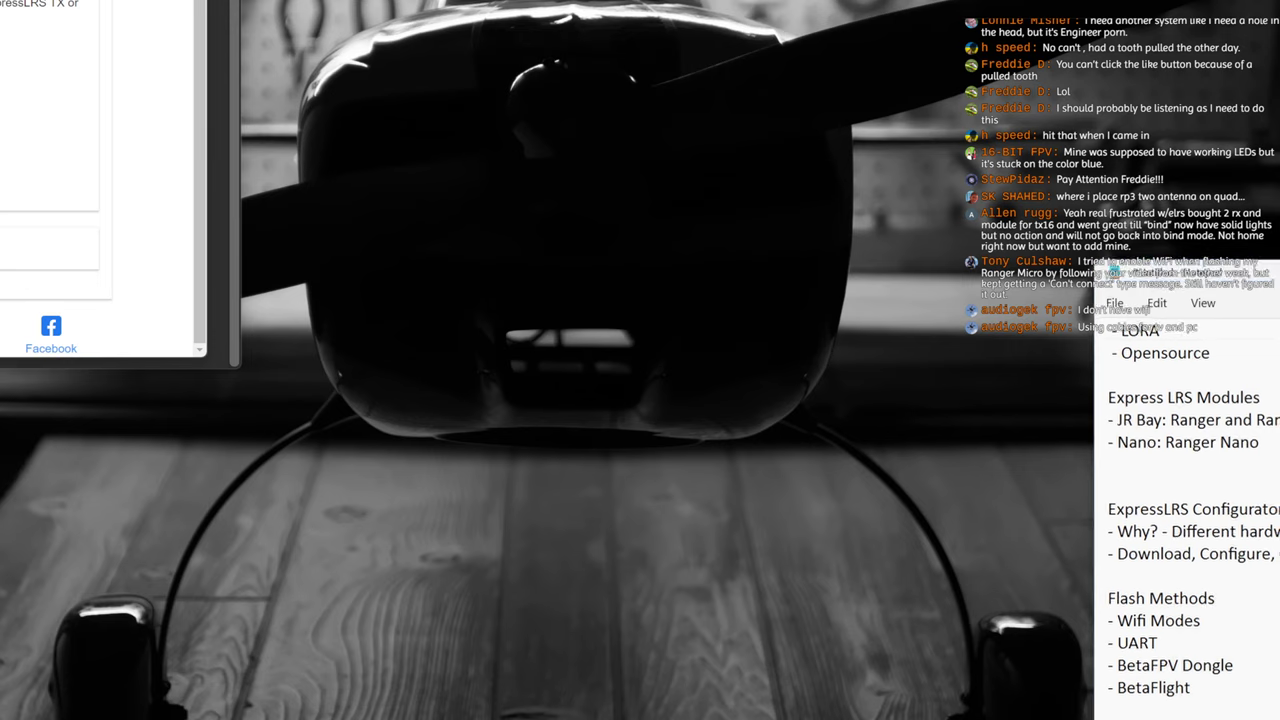
- Connect the computer to the ExpressLRS TX Wi-Fi network, keeping automatic connection enabled
key("super+d")
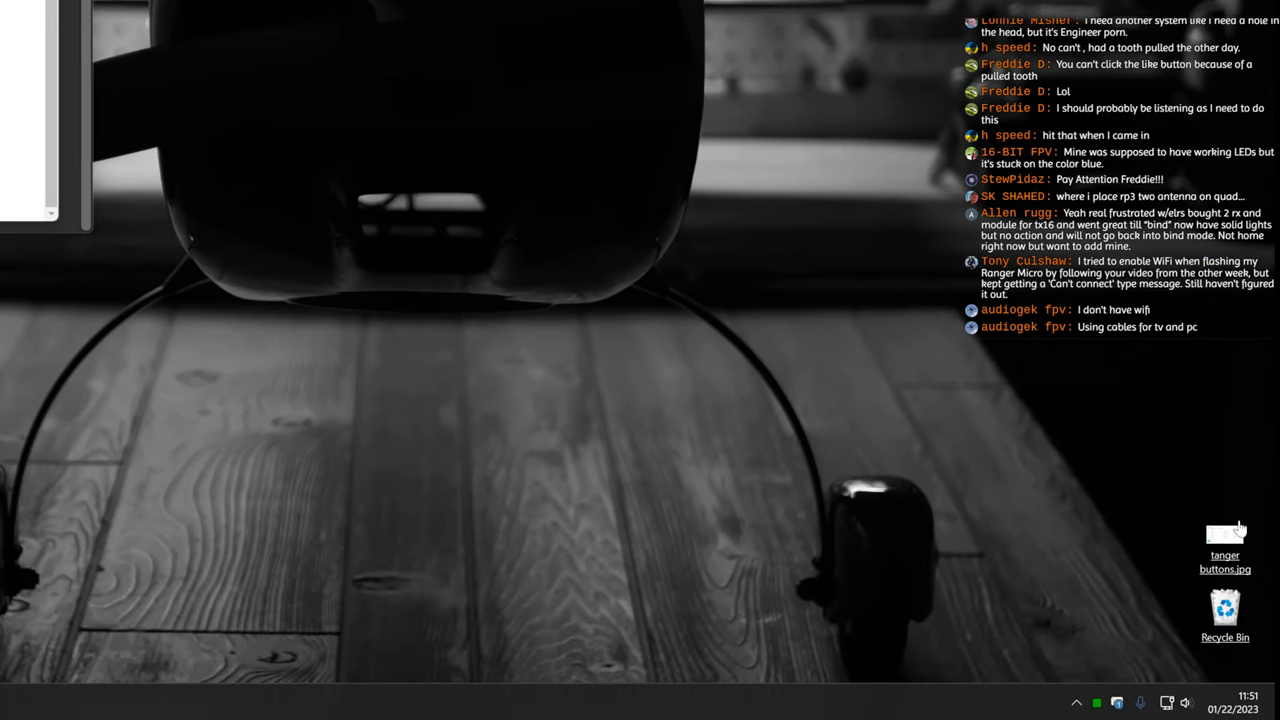
left_click(1166, 703)
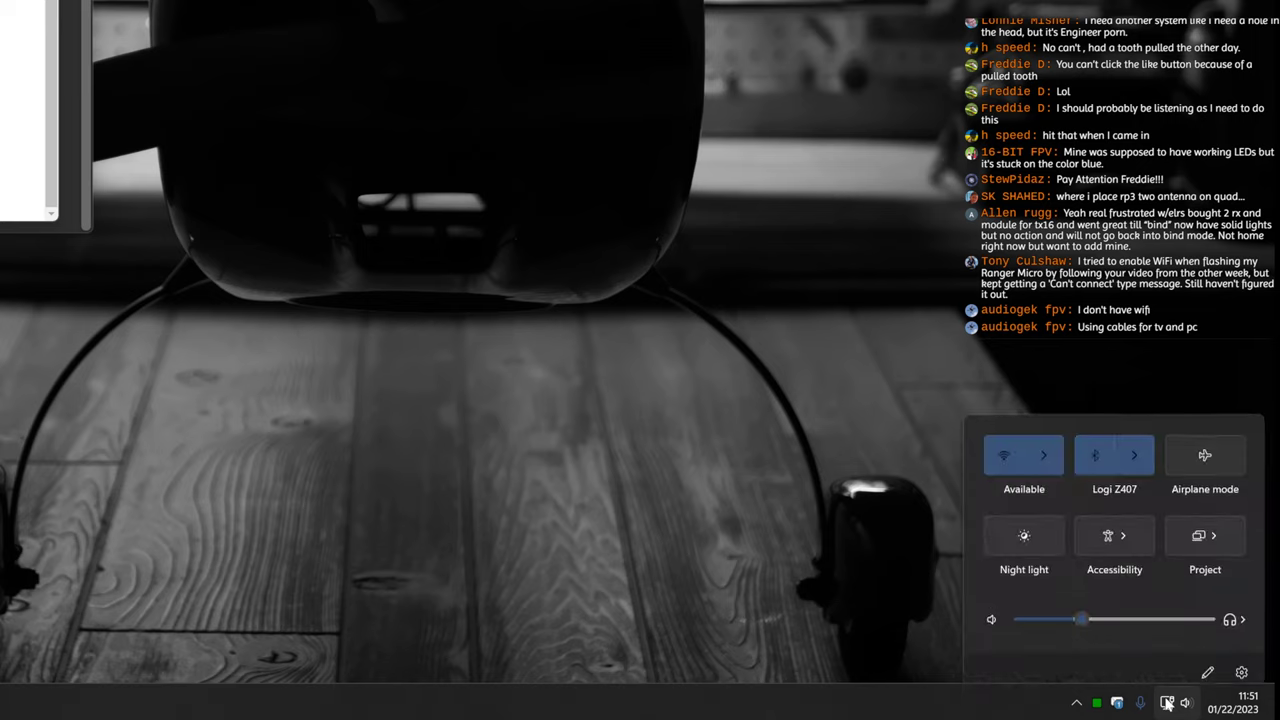
left_click(1050, 440)
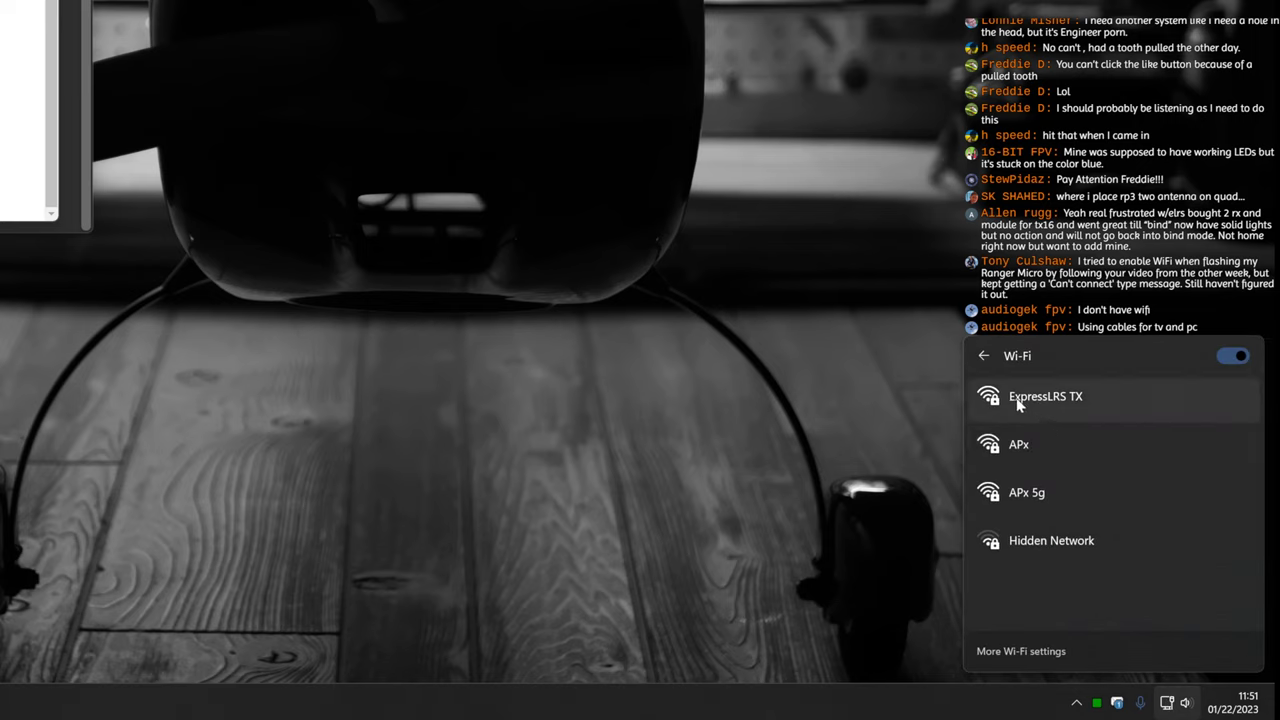
left_click(1076, 401)
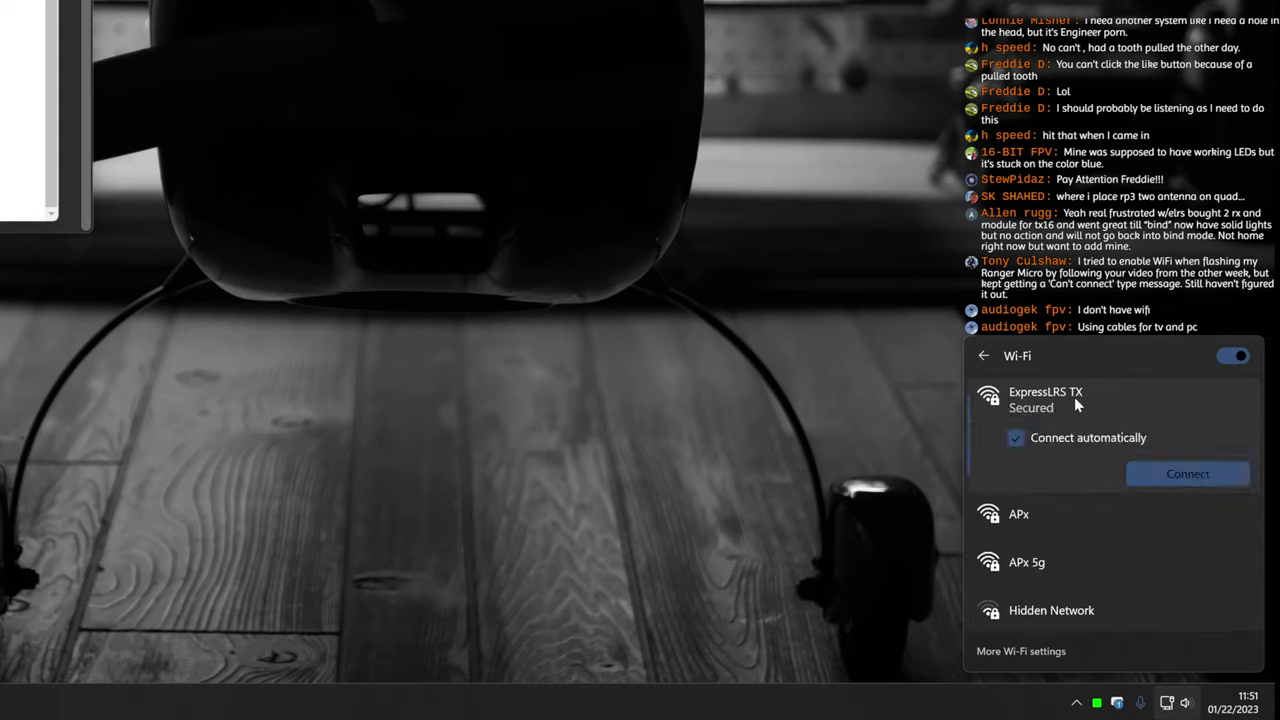
left_click(1158, 478)
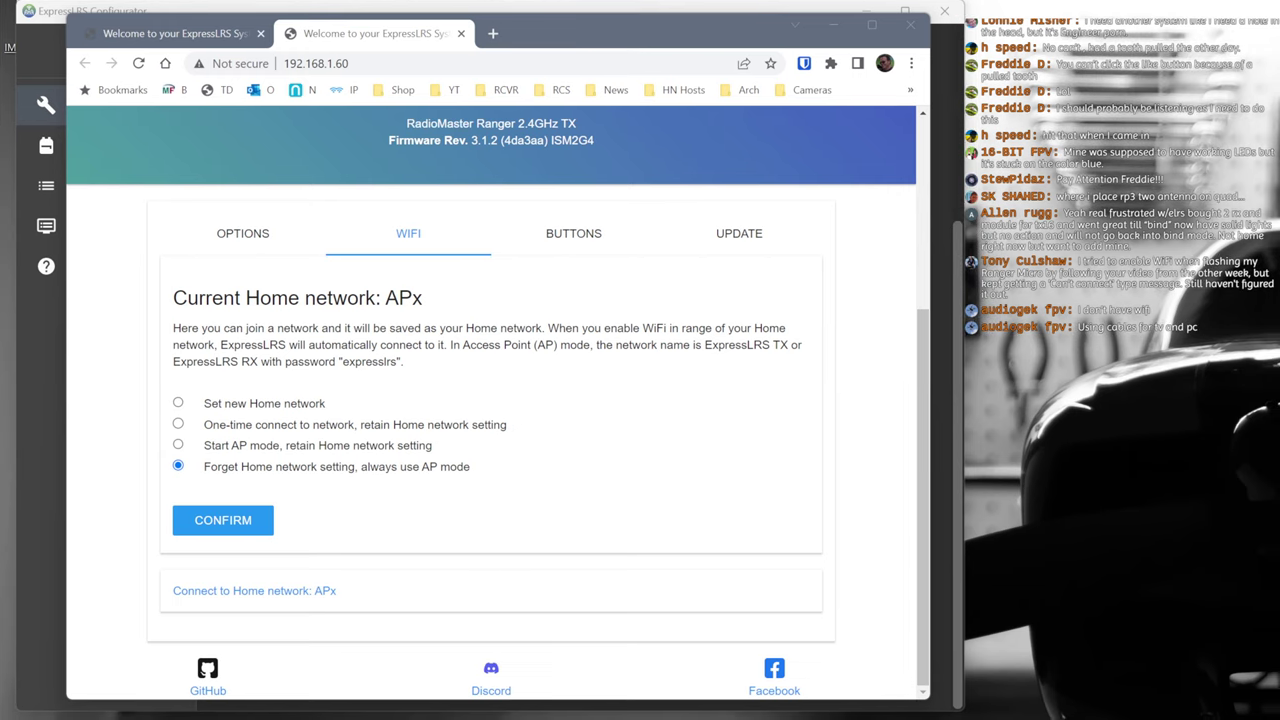
- Load the transmitter's web page at 10.0.0.1 in the browser and bring its runtime options into view
left_click_drag(632, 22, 800, 79)
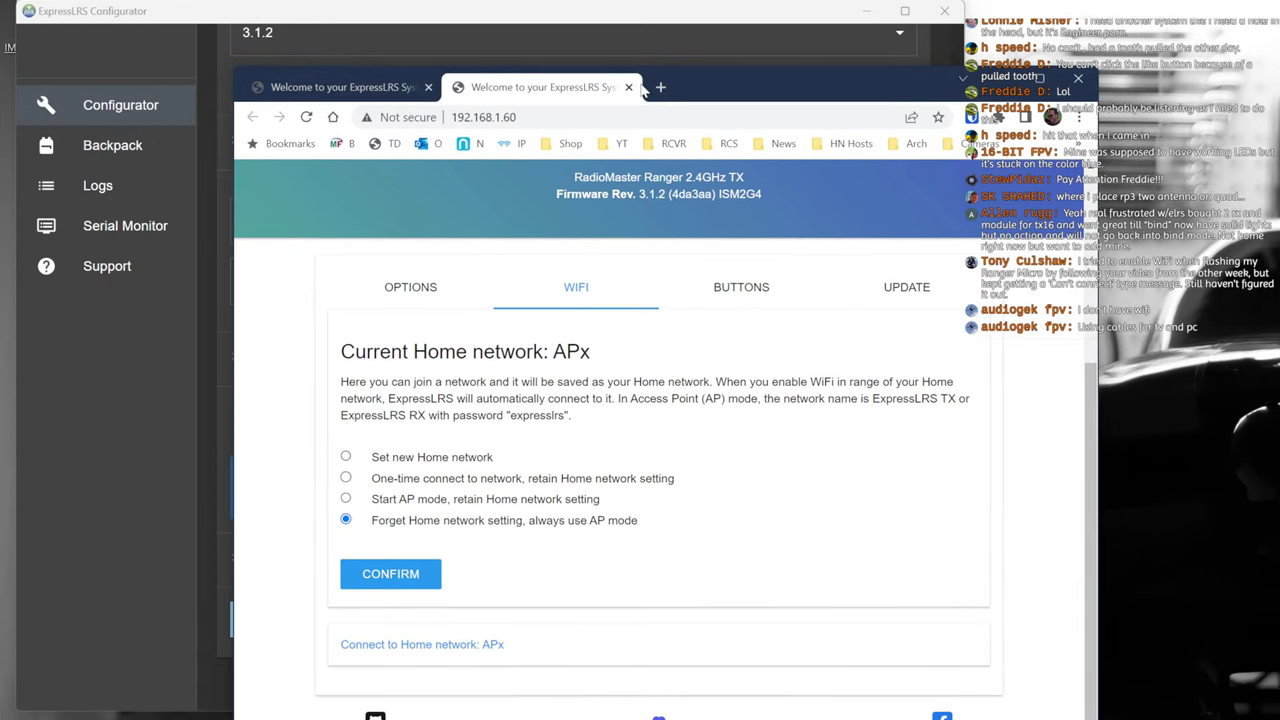
key("ctrl+l")
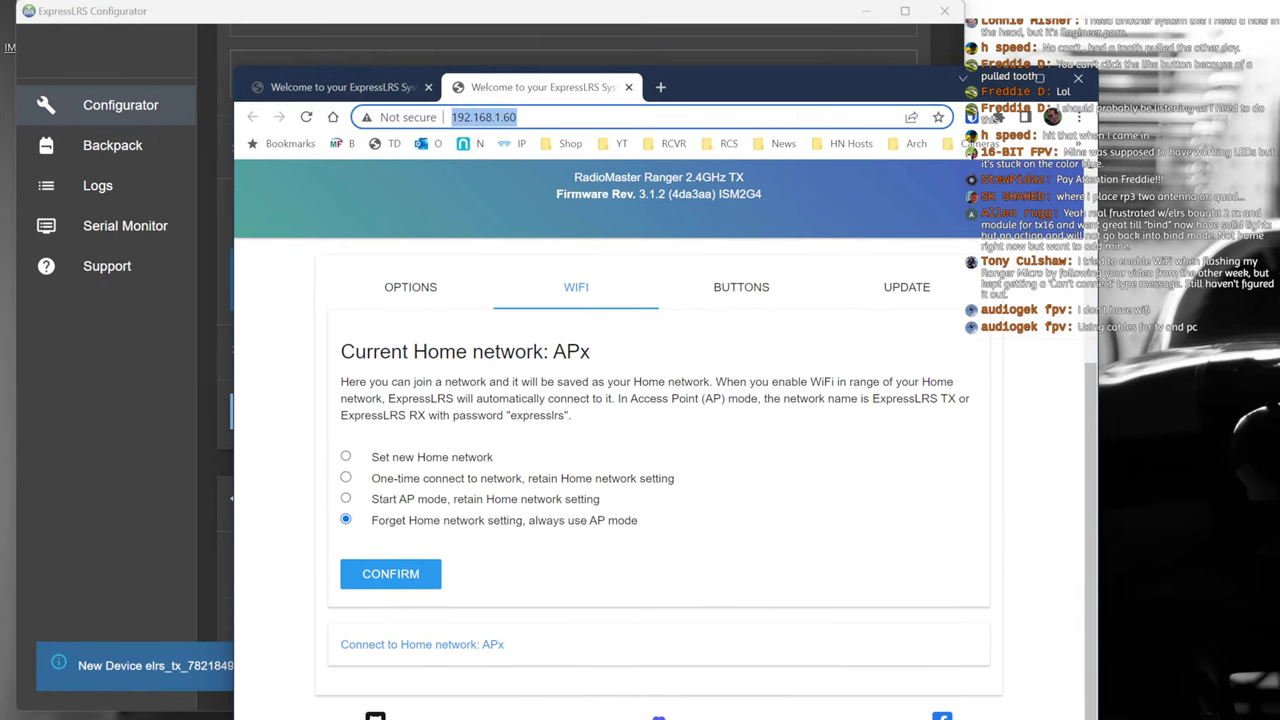
type("10")
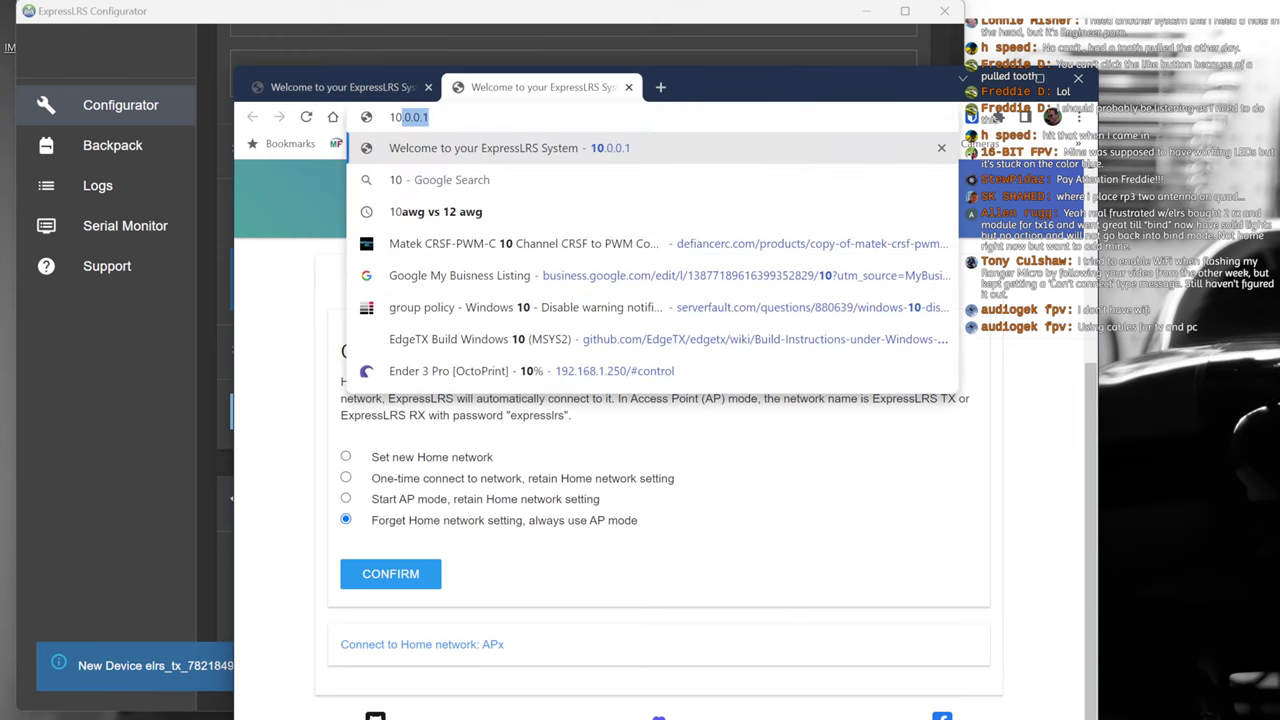
type(".0.0")
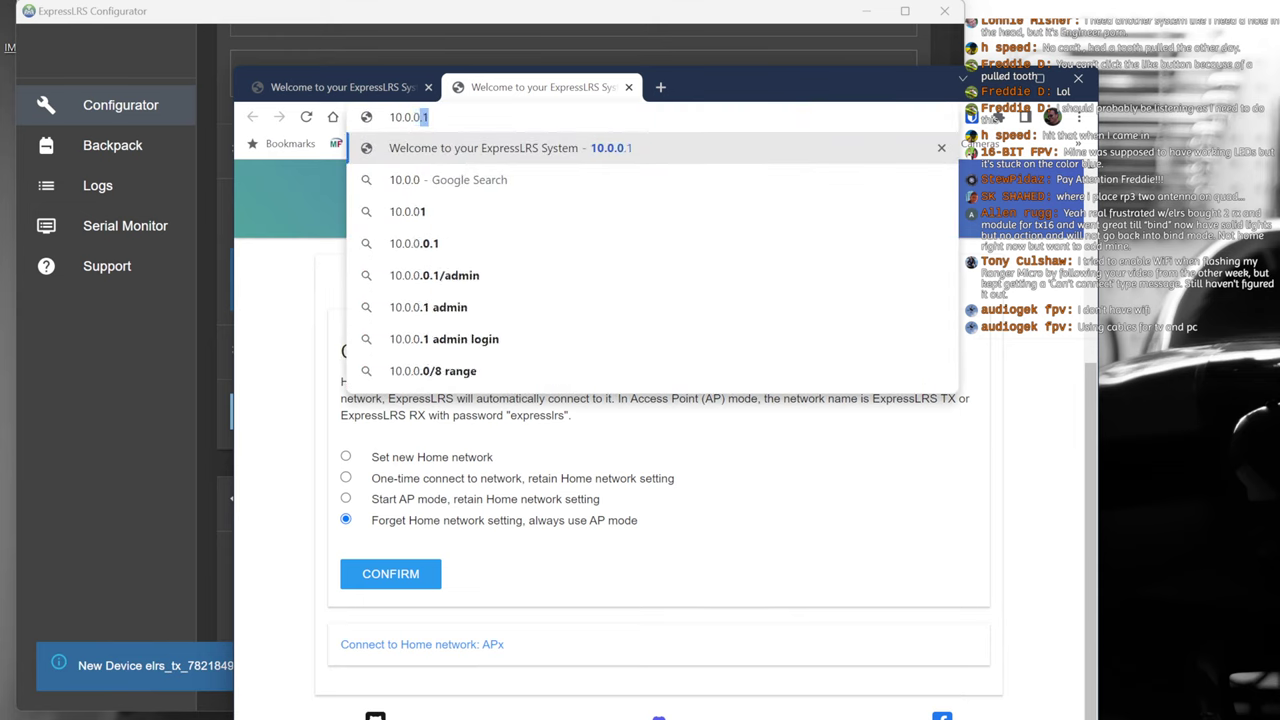
type(".1")
key("Return")
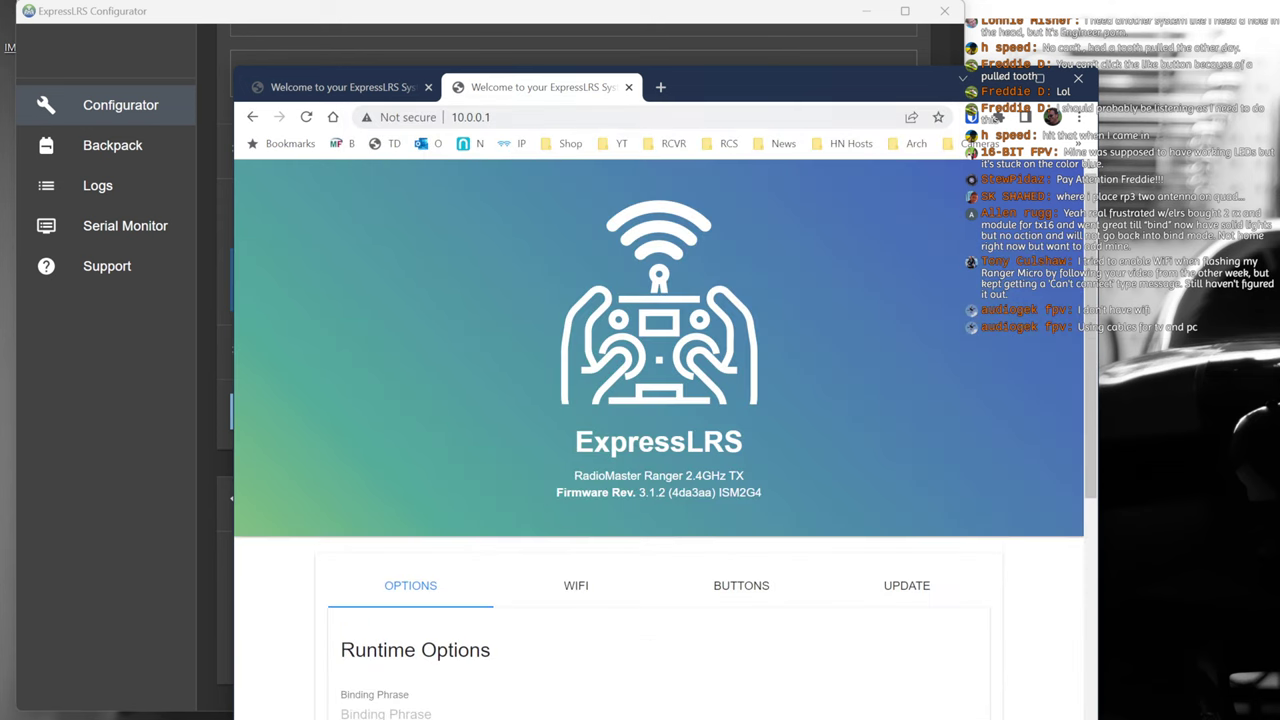
scroll(658, 440, "down", 3)
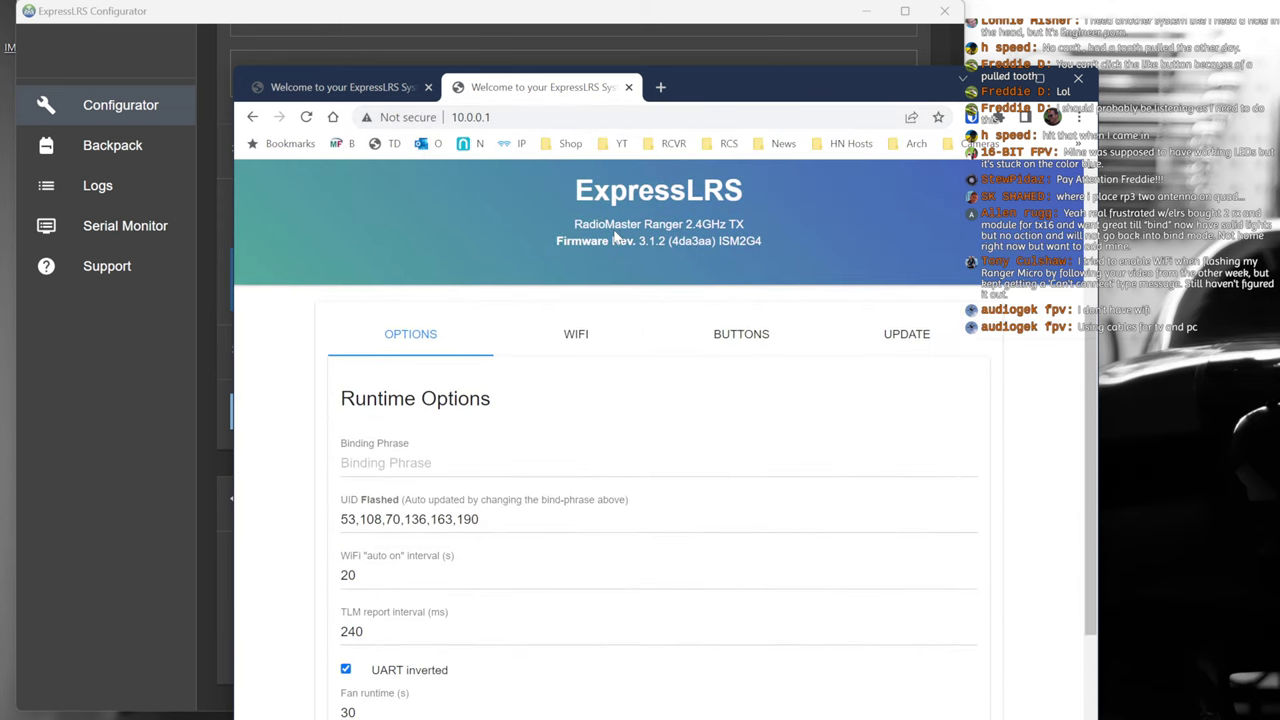
scroll(615, 236, "down", 1)
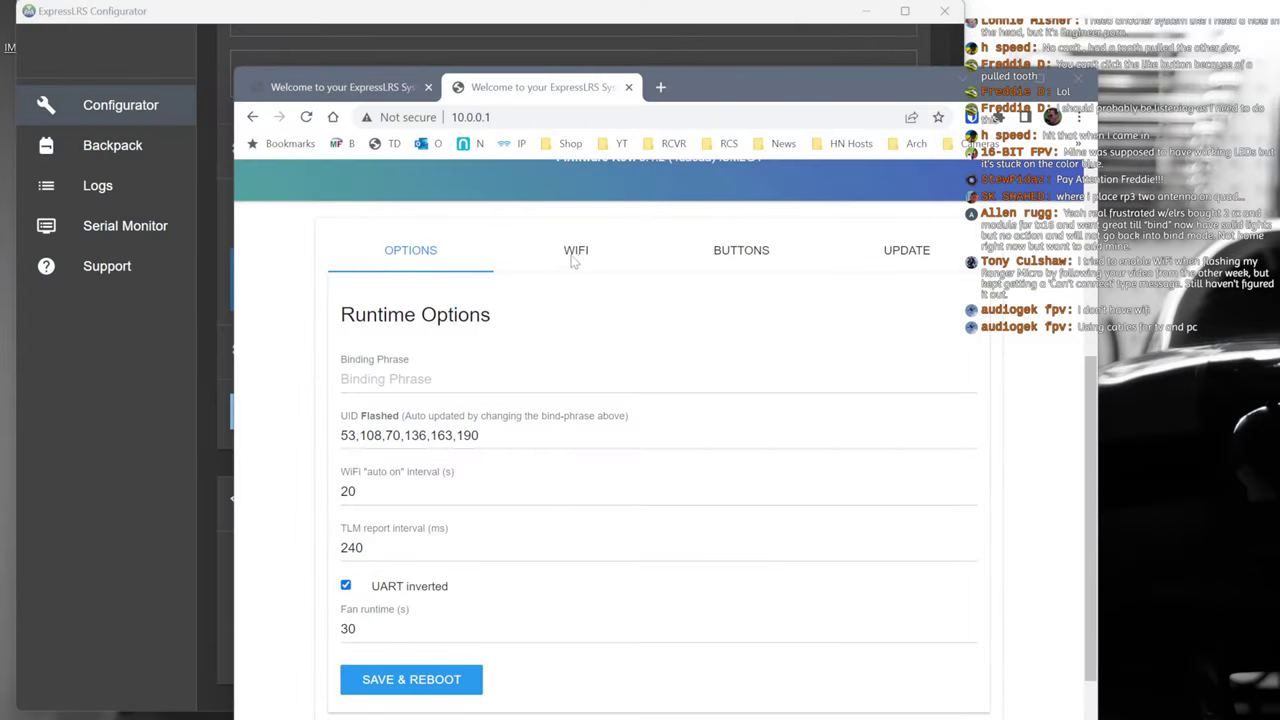
- Set APx as the transmitter's new home network, enter the Wi-Fi password and confirm the setting
left_click(578, 257)
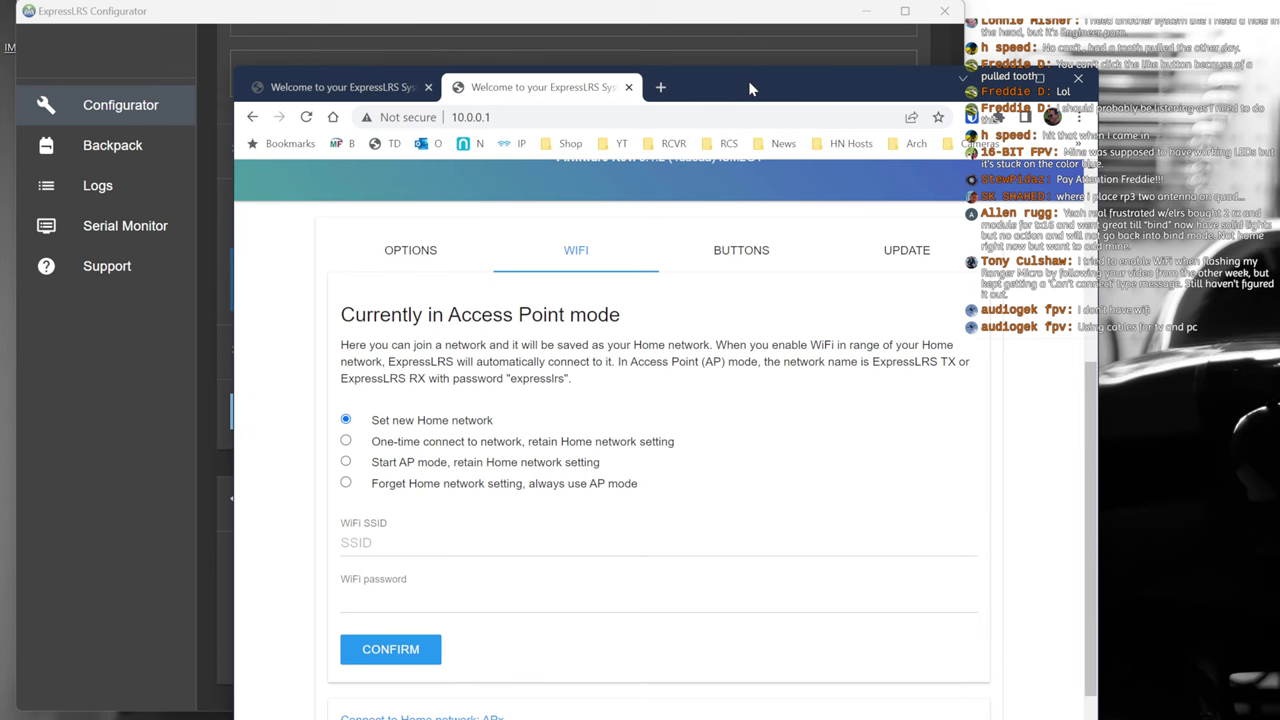
left_click_drag(748, 86, 730, 72)
left_click(340, 528)
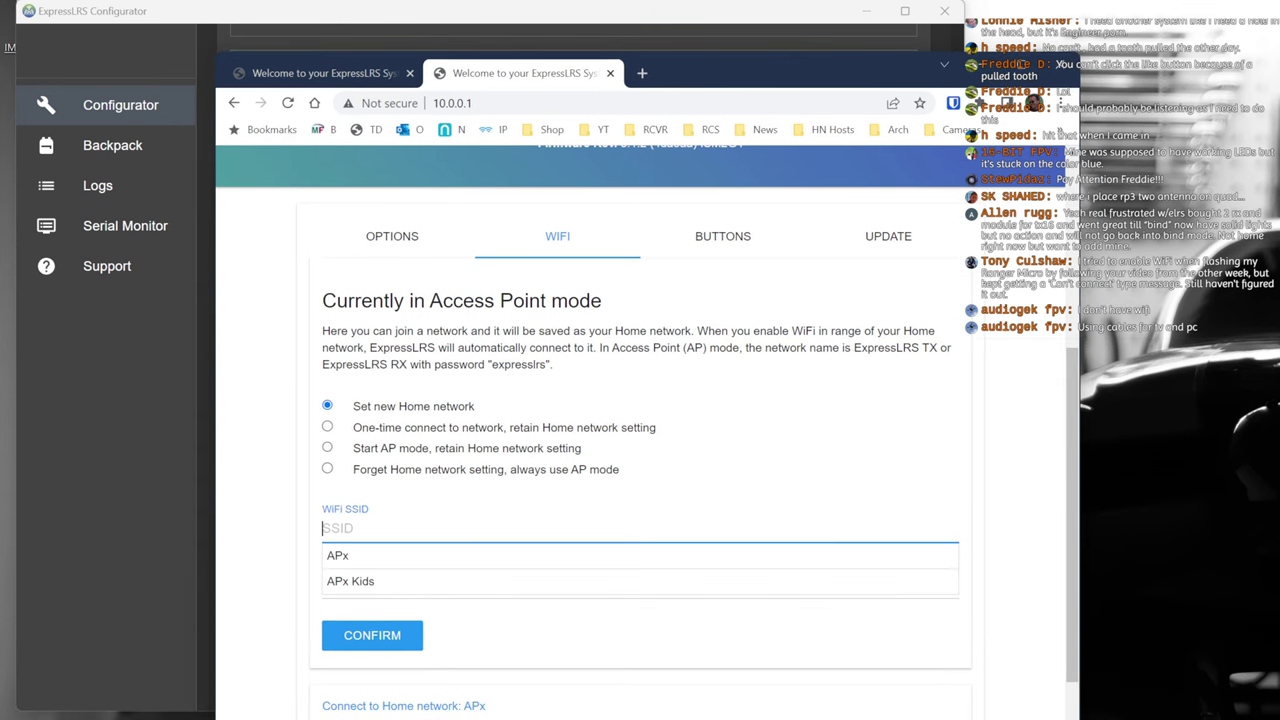
type("APx")
key("Down")
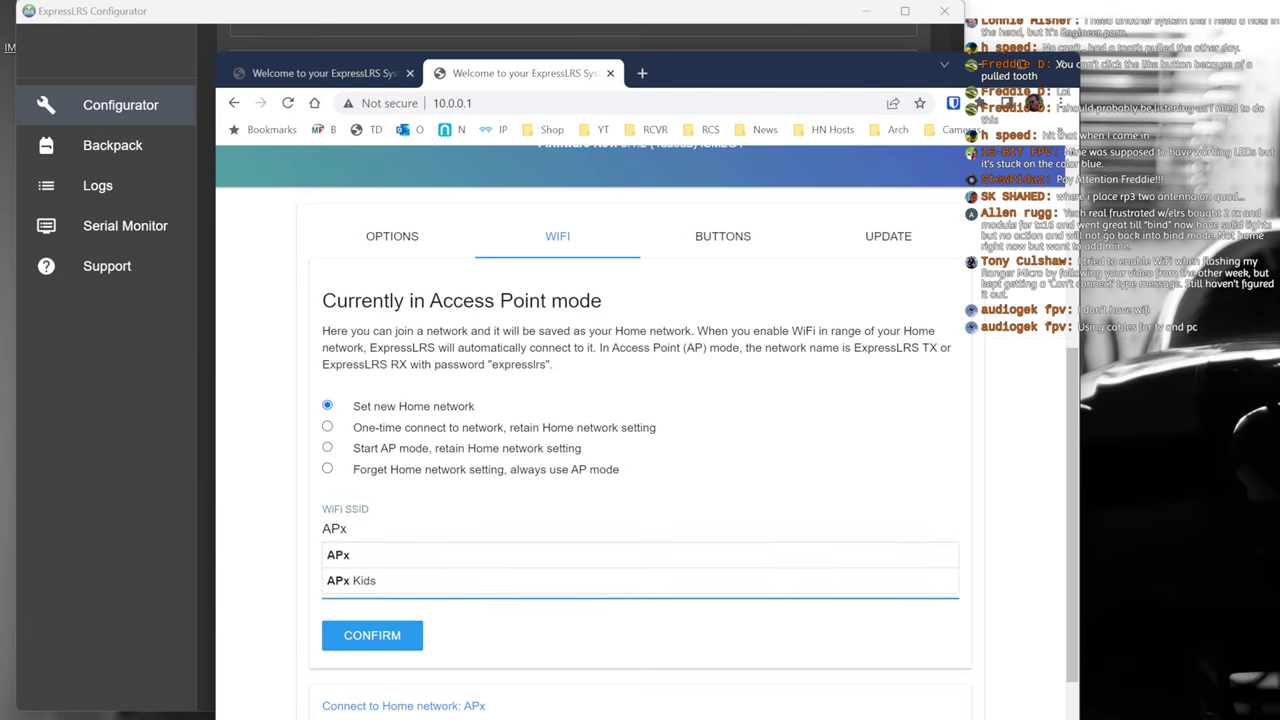
key("Tab")
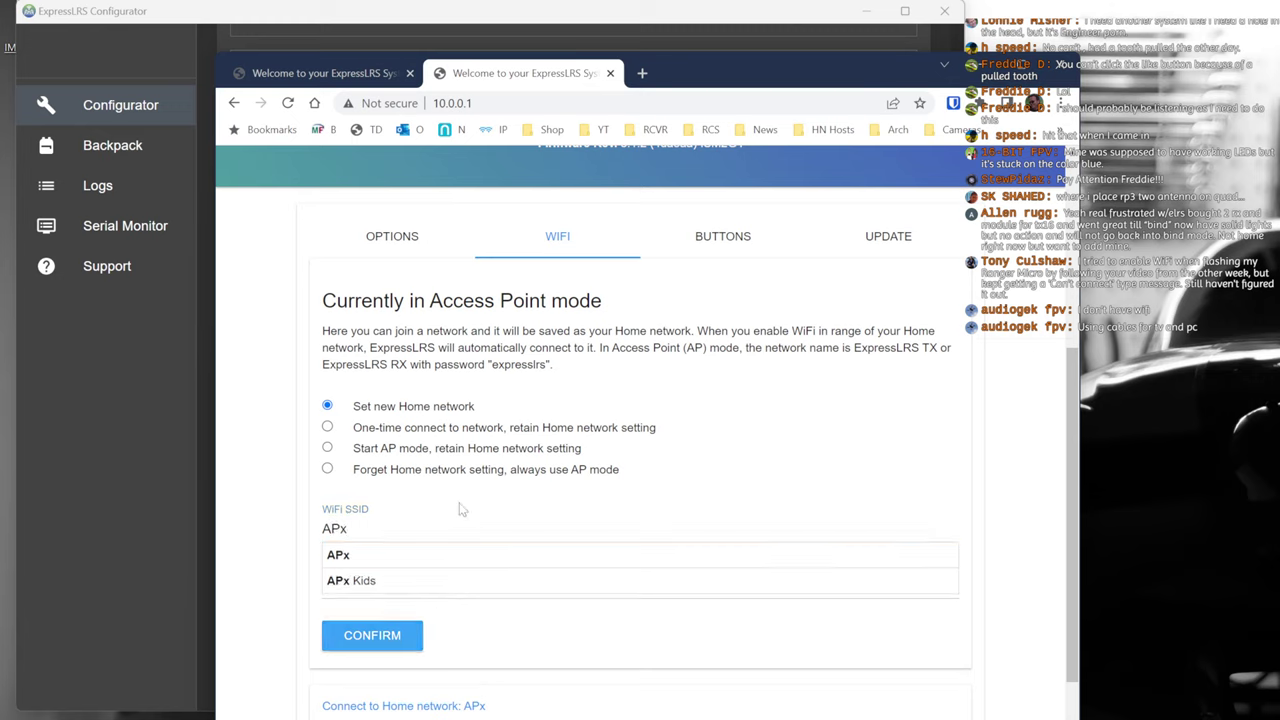
left_click(418, 598)
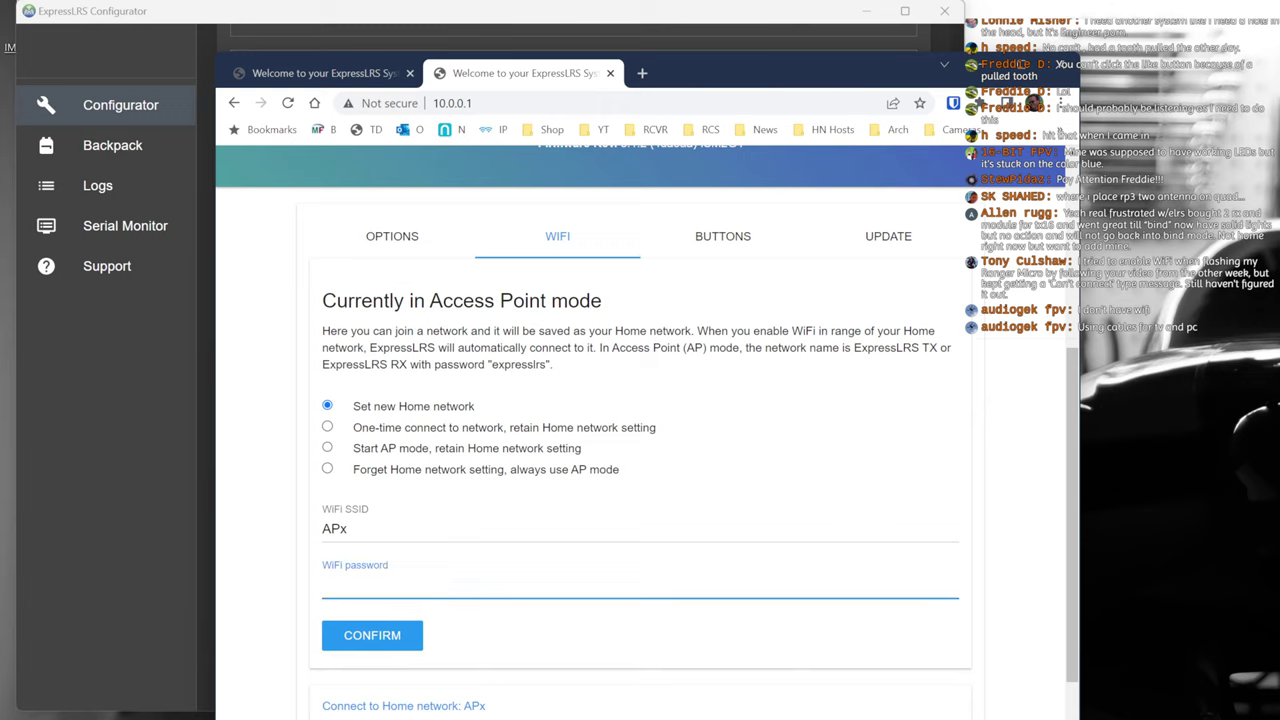
type("••••••••••")
left_click(371, 636)
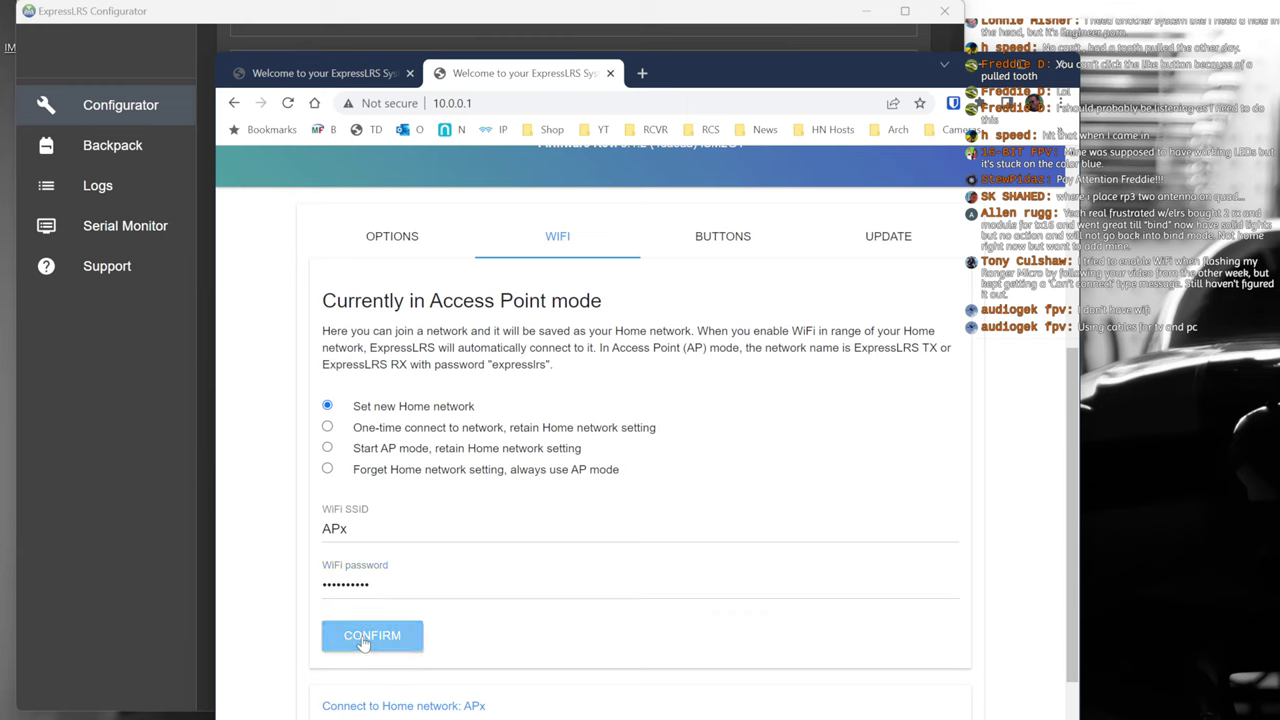
left_click(660, 574)
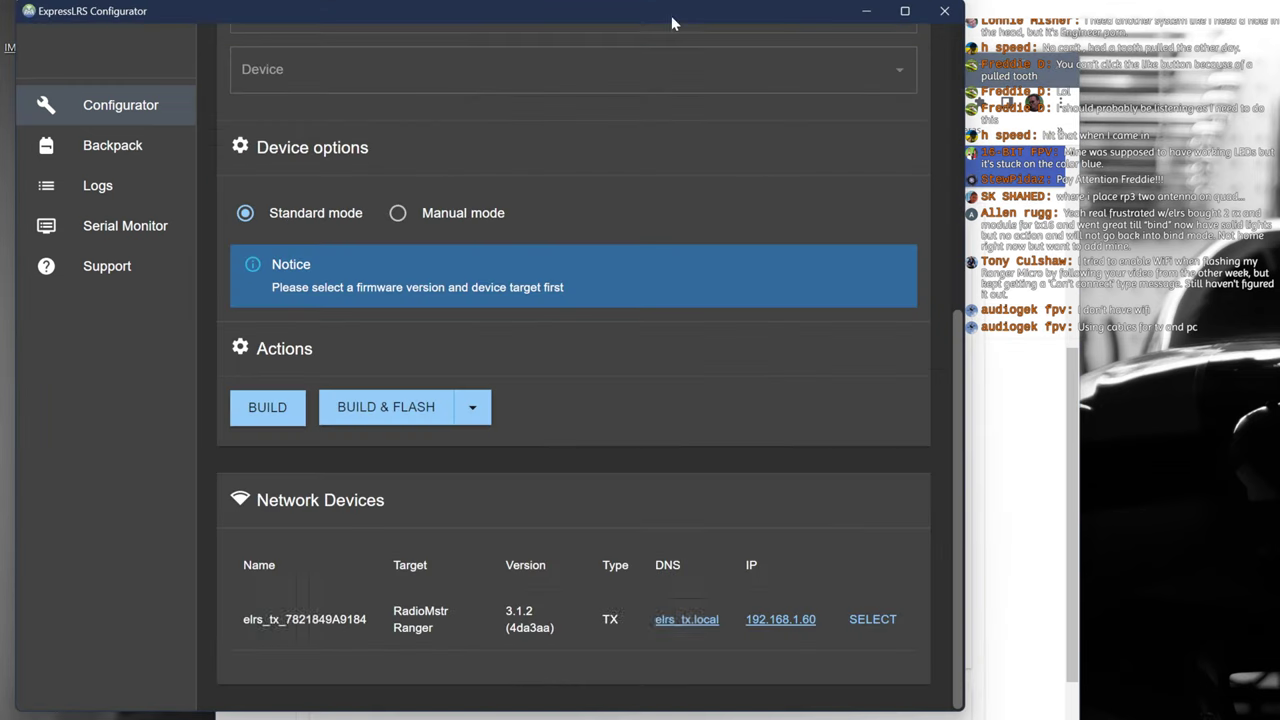
- Open the transmitter's page at 192.168.1.60 from the ExpressLRS Configurator's network devices, closing the older browser tabs and reviewing the runtime options
left_click(675, 24)
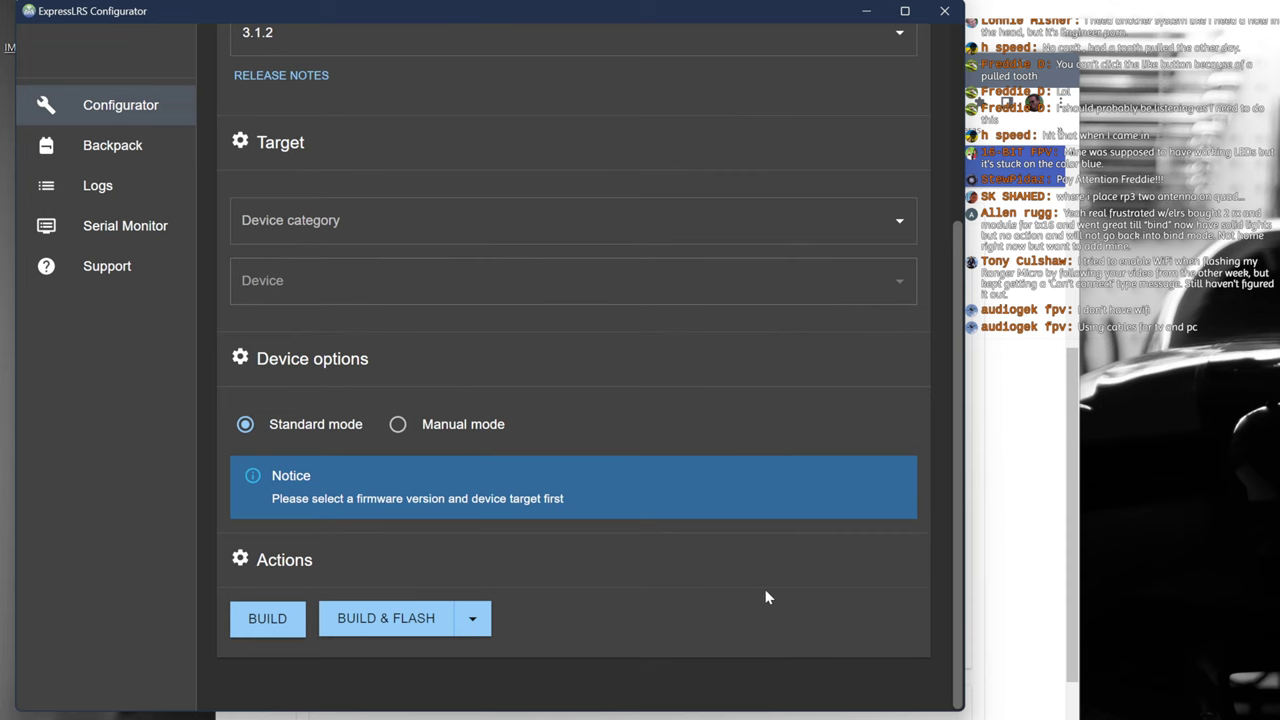
left_click(786, 620)
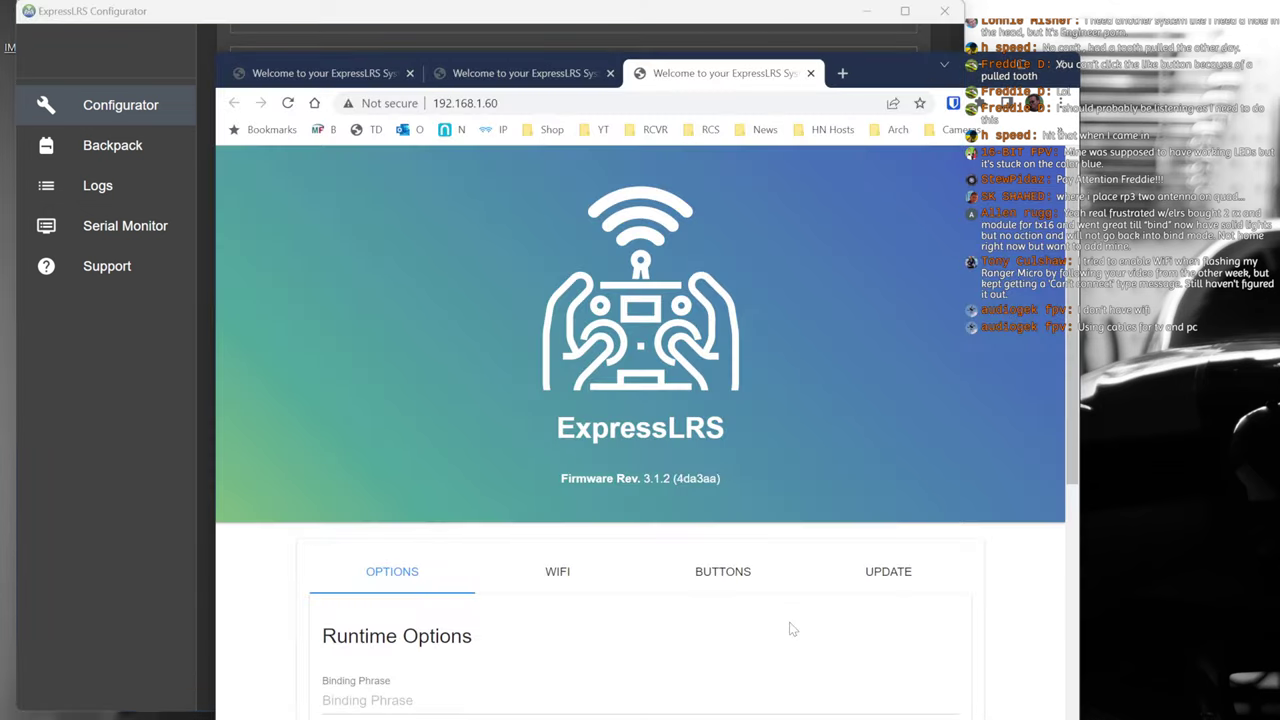
left_click(609, 73)
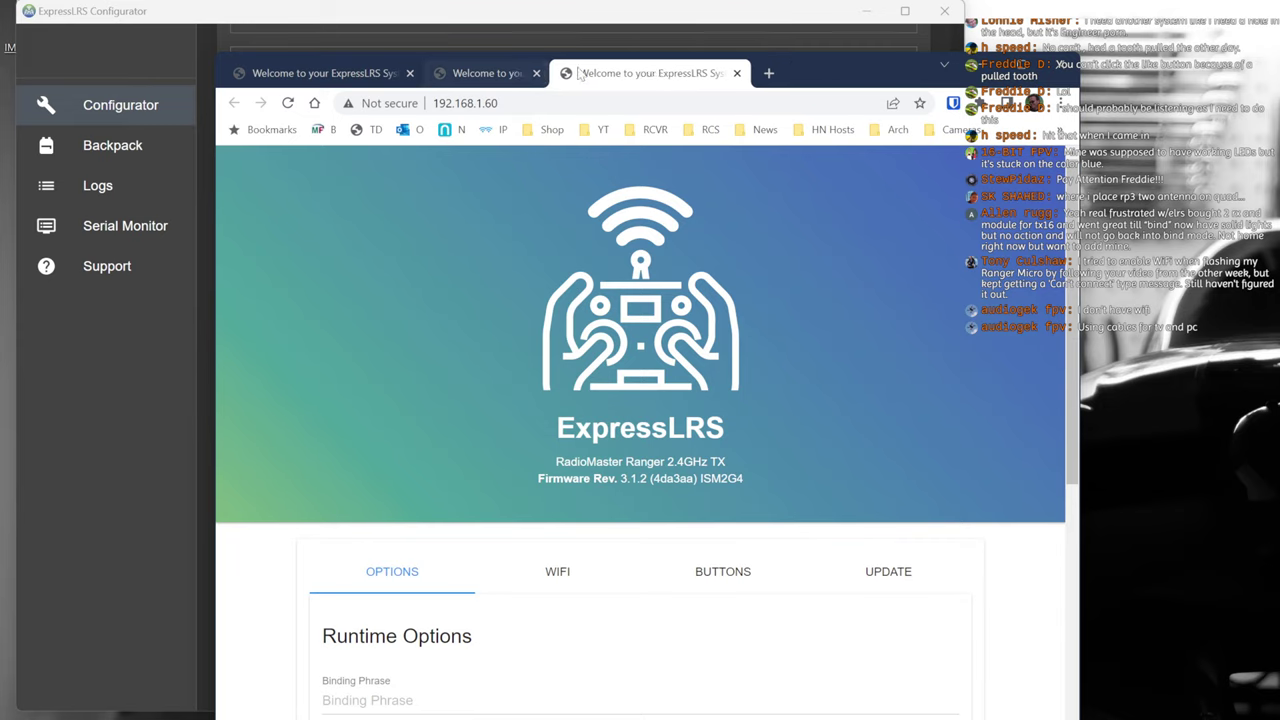
left_click(410, 73)
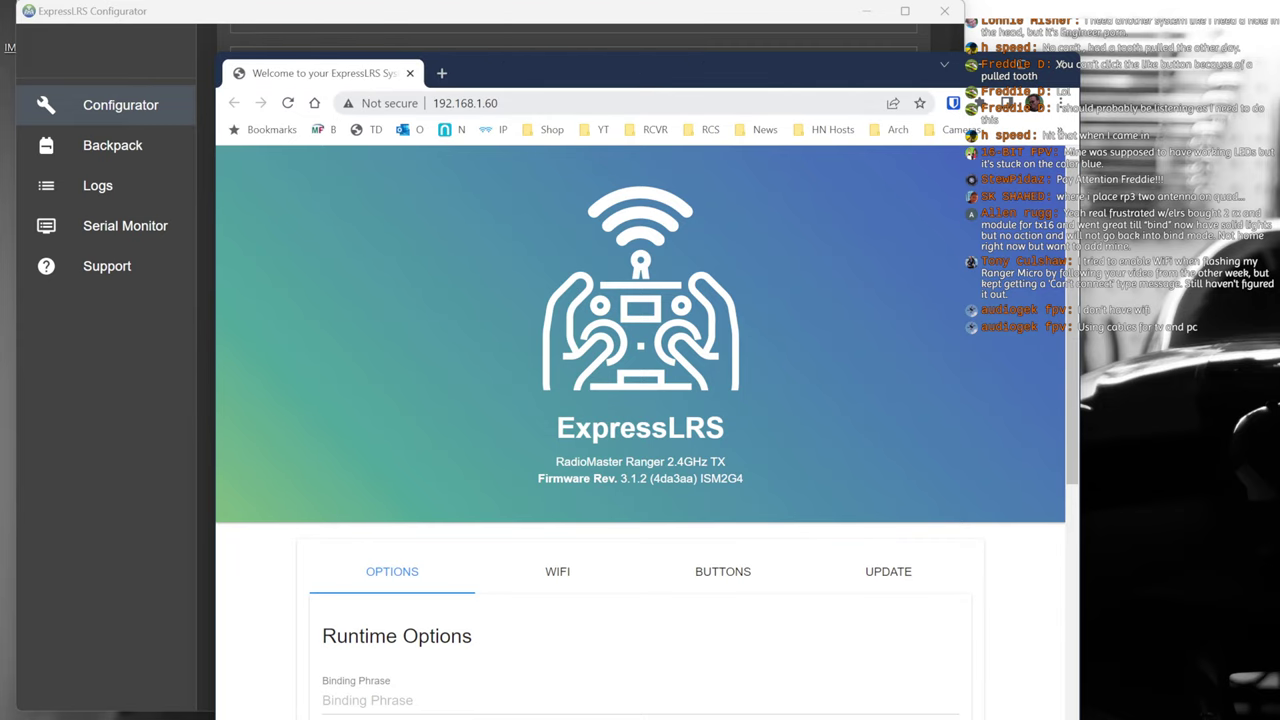
scroll(678, 310, "down", 3)
scroll(672, 342, "down", 2)
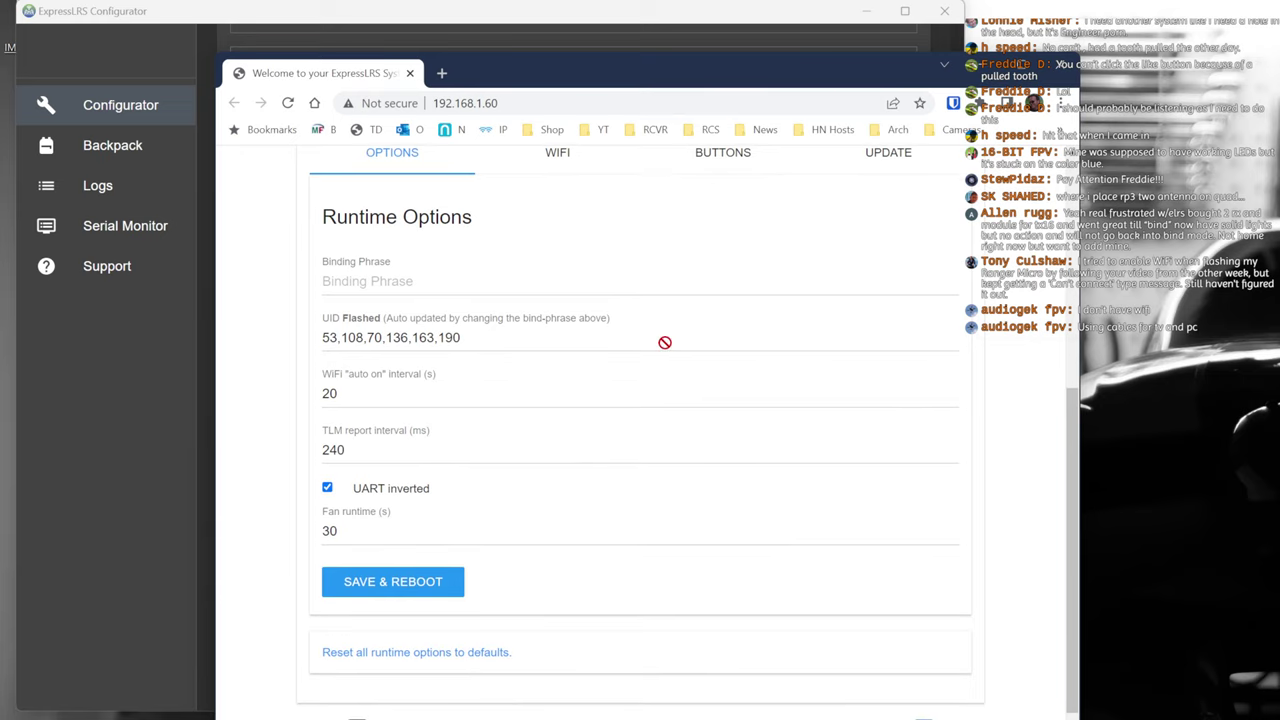
scroll(665, 342, "up", 1)
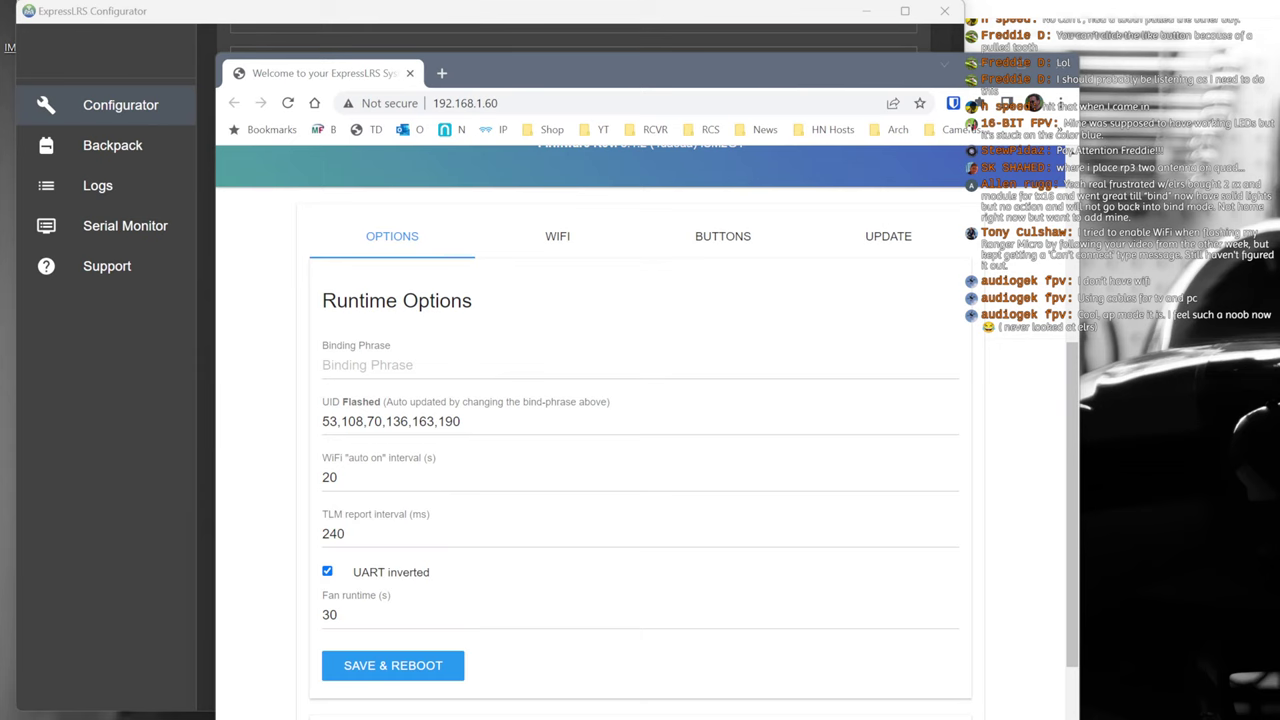
key("alt+Tab")
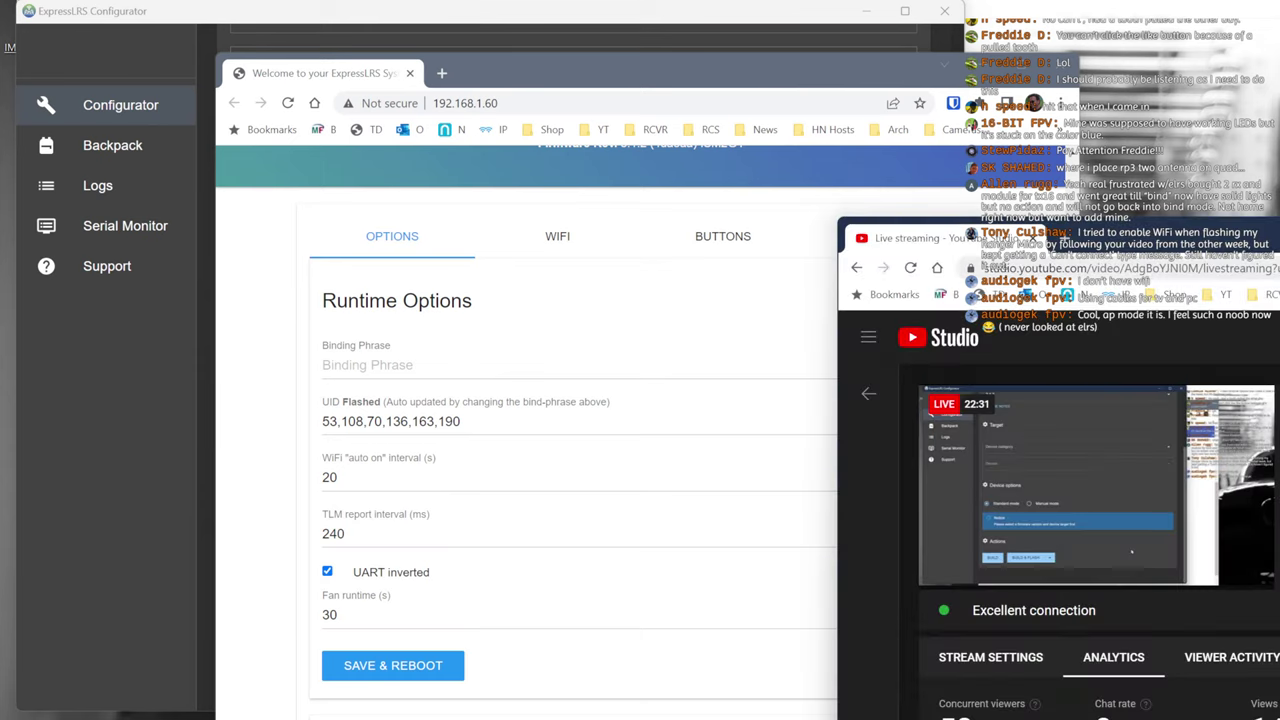
key("alt+Tab")
key("alt+Tab")
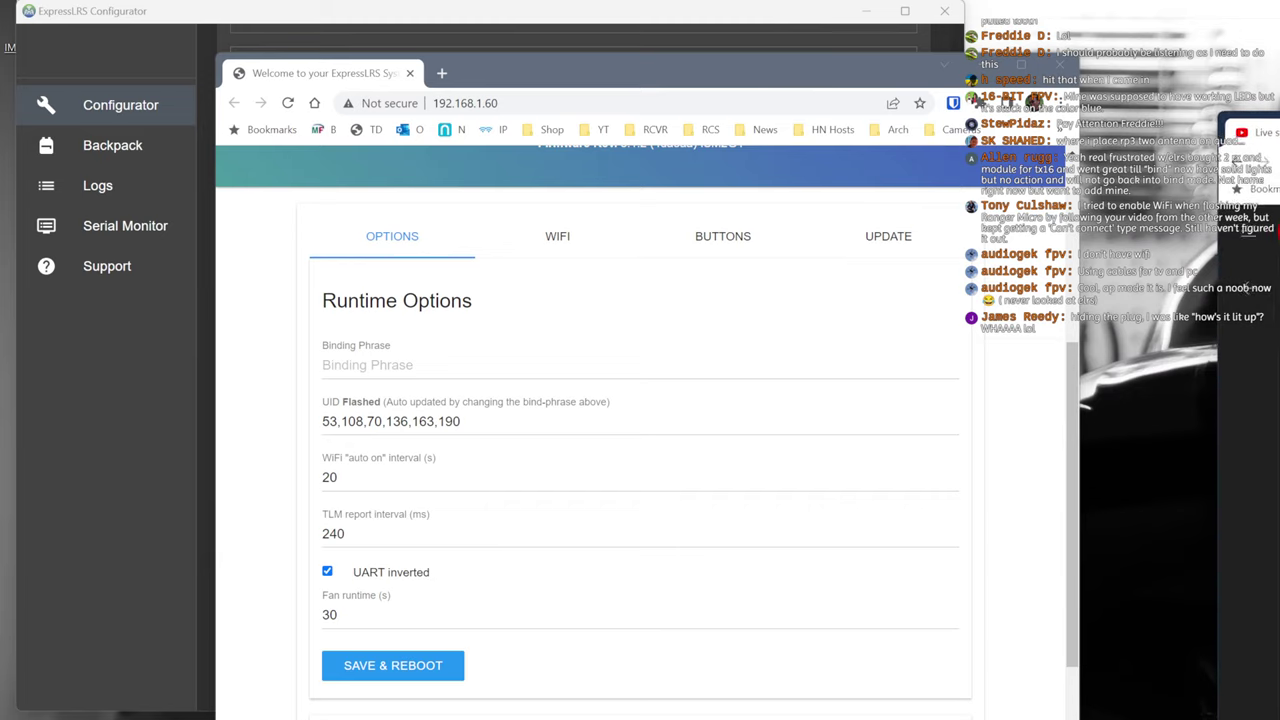
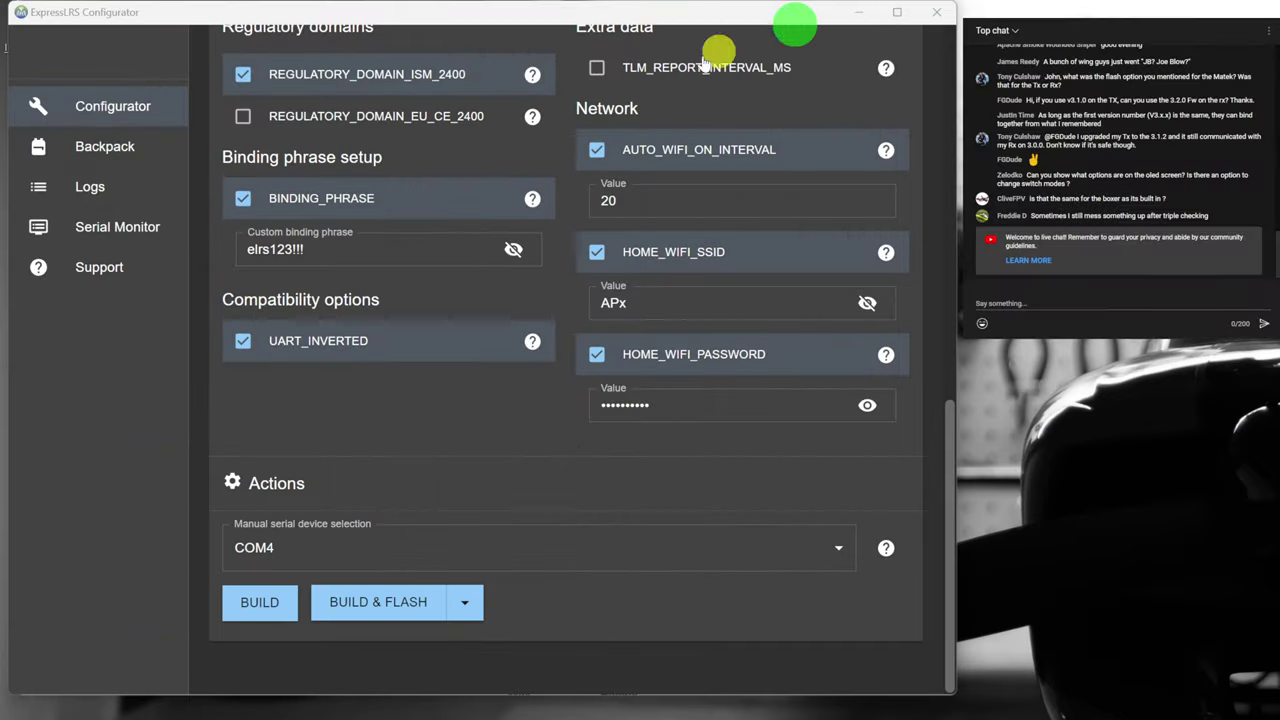
- Change the target's device category to Matek 2.4 GHz in the ExpressLRS Configurator
scroll(490, 366, "up", 10)
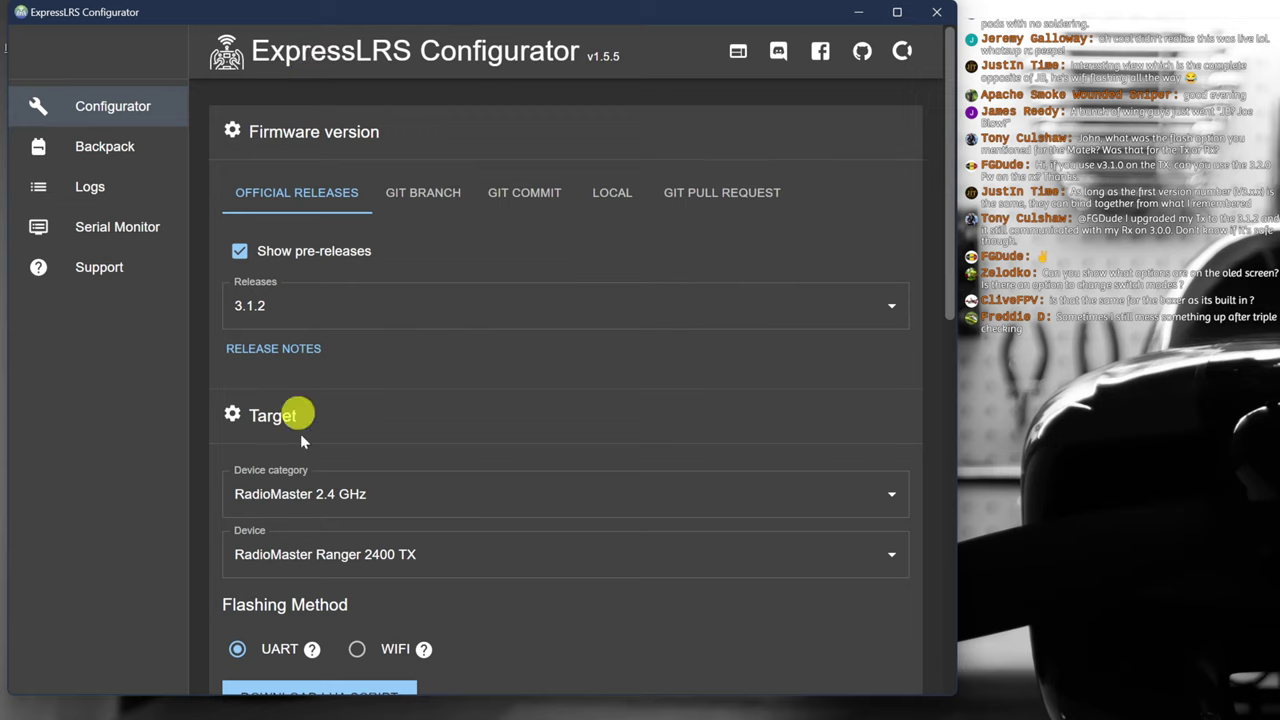
left_click(300, 493)
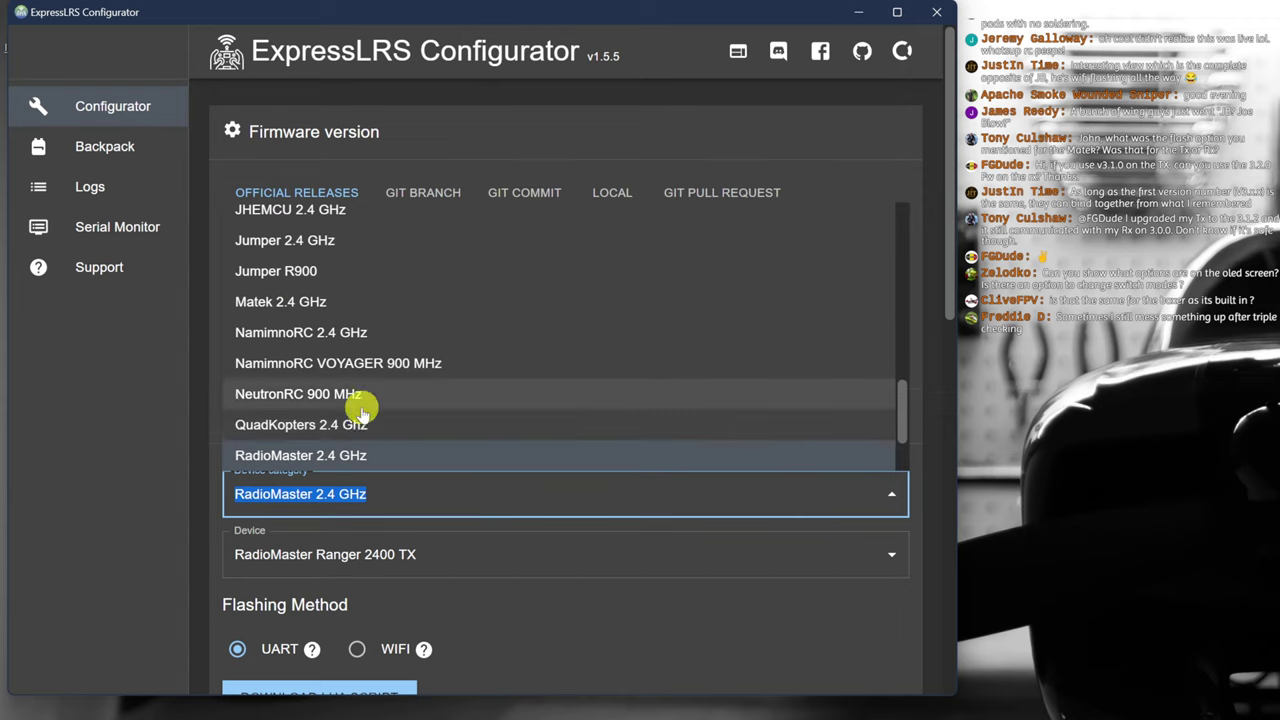
scroll(357, 409, "down", 2)
scroll(357, 408, "up", 3)
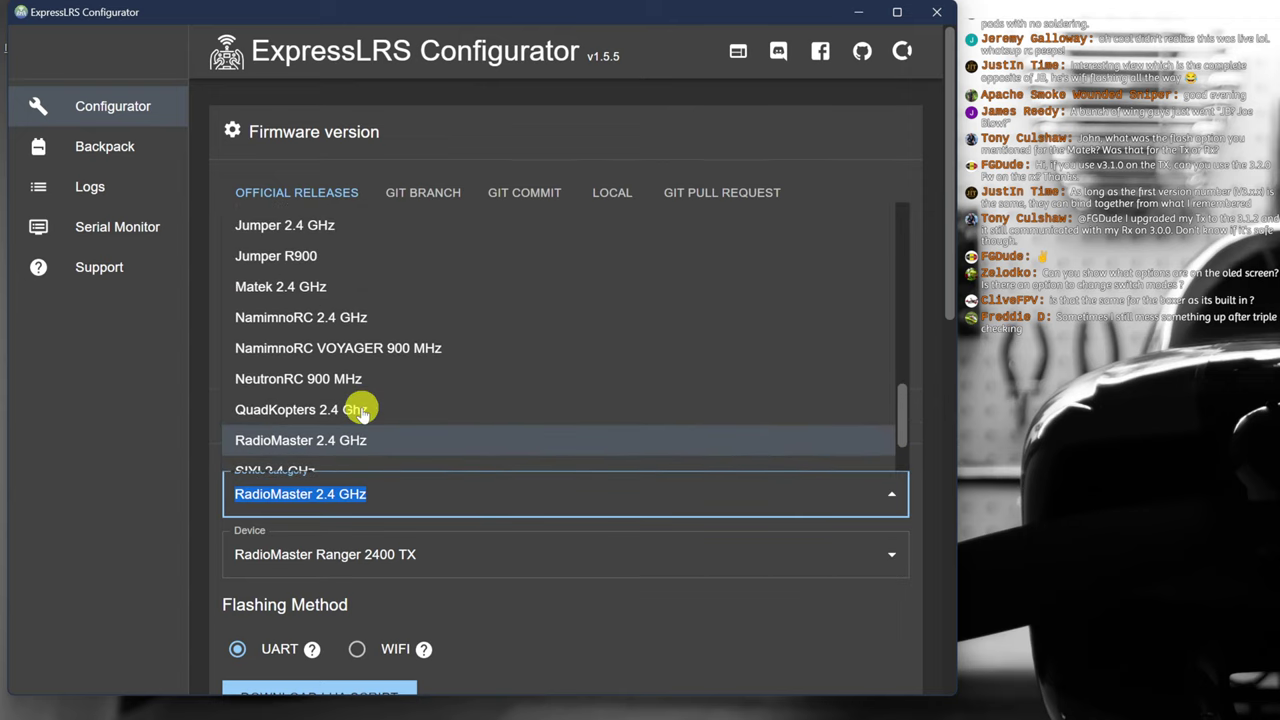
left_click(268, 380)
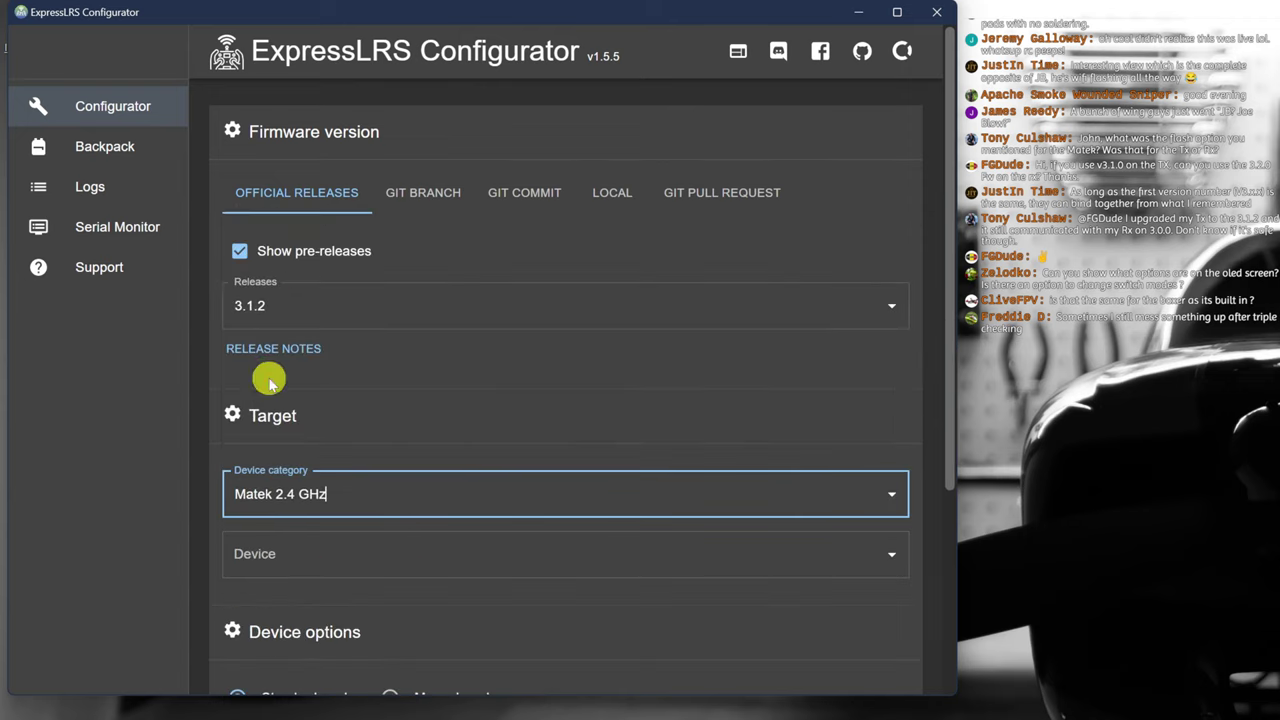
- Choose Matek 2400 RX R24D as the target device and bring its flashing methods into view
left_click(302, 549)
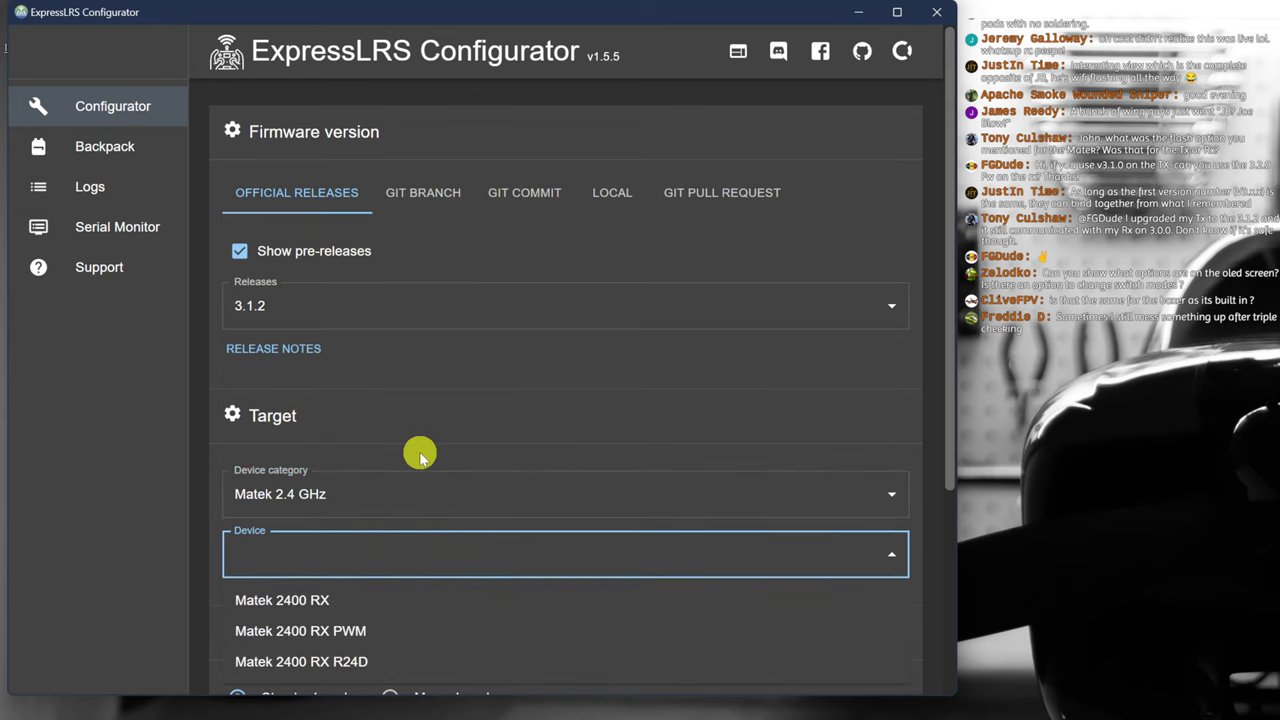
scroll(420, 451, "down", 1)
left_click(352, 580)
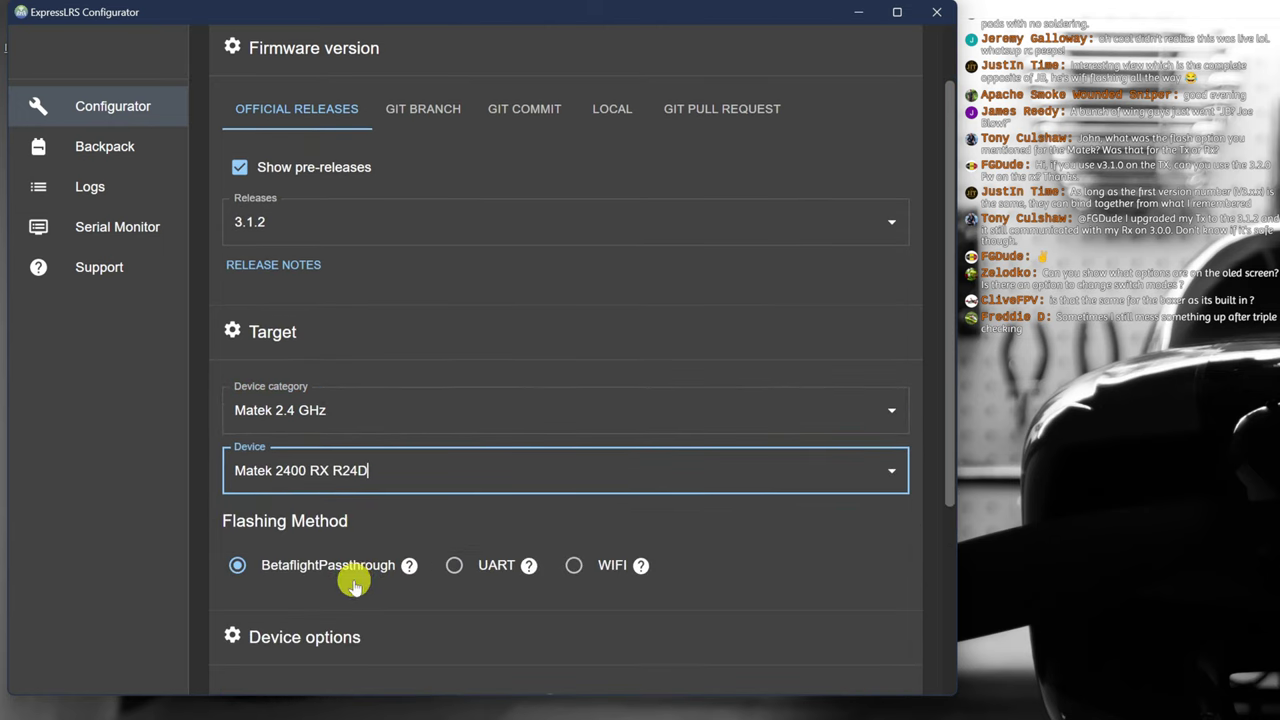
scroll(410, 555, "down", 1)
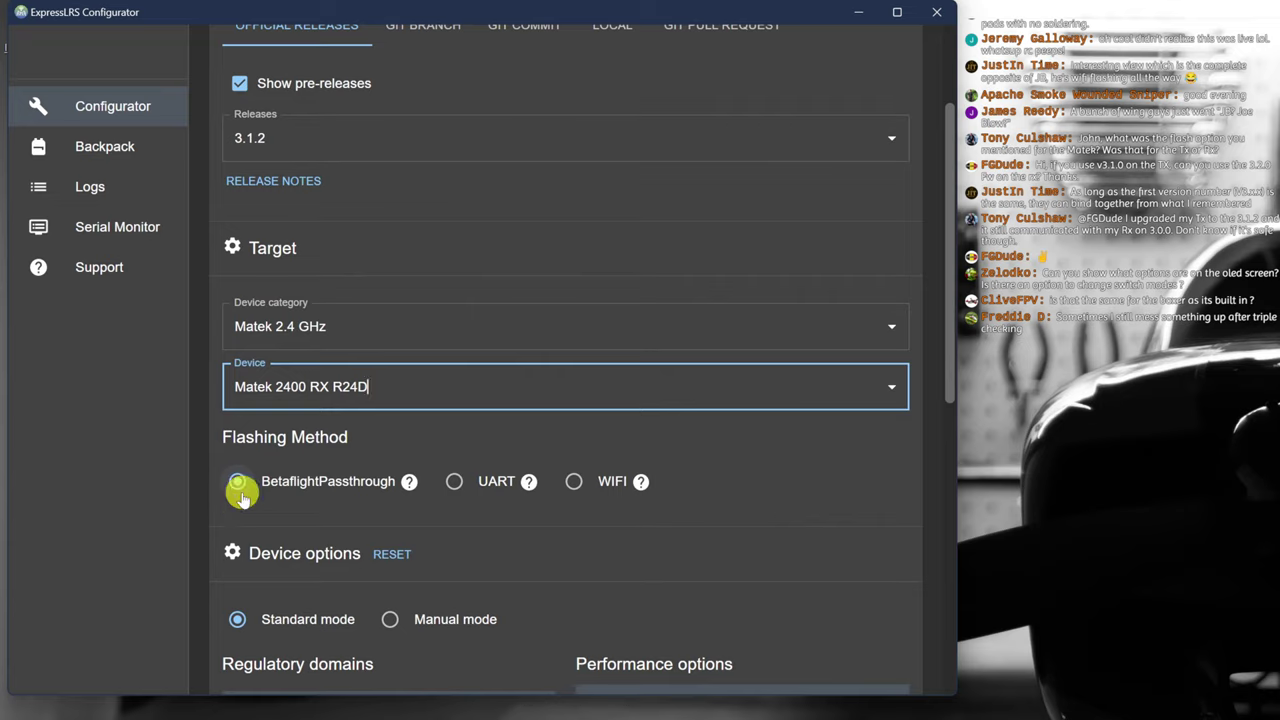
- Choose UART as the receiver's flashing method and highlight the custom binding phrase in the device options
left_click(455, 484)
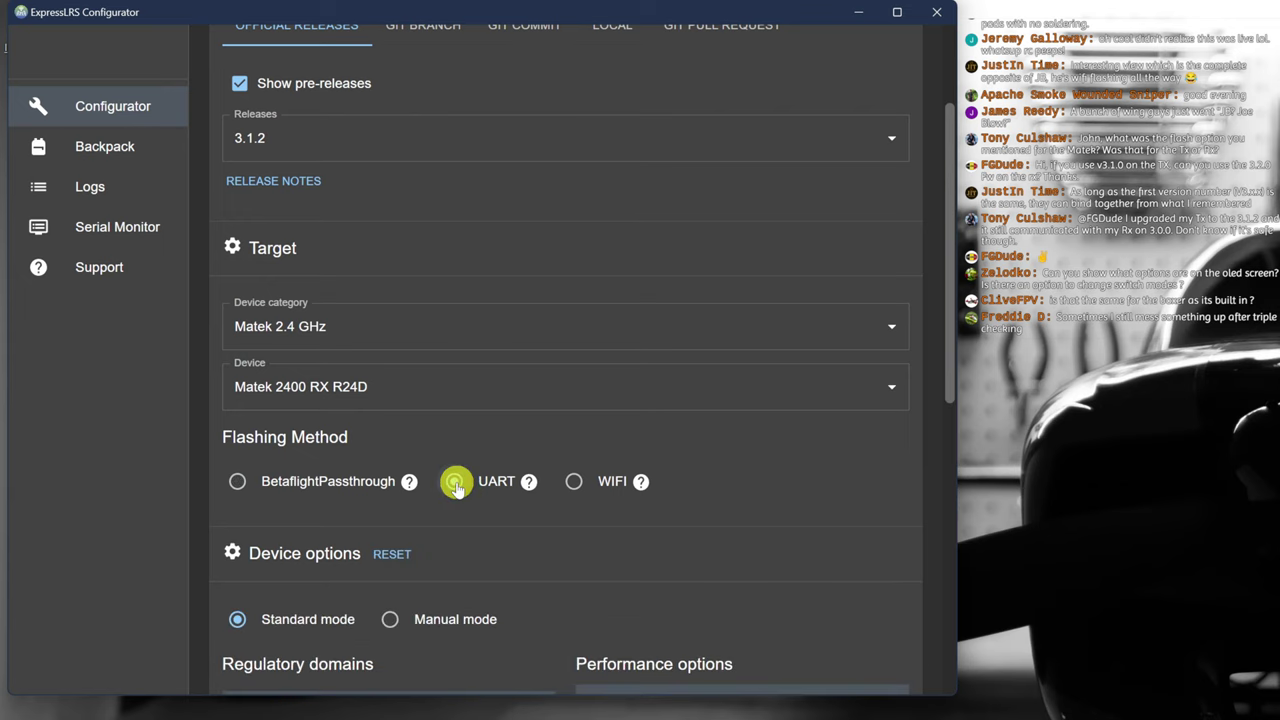
scroll(455, 484, "down", 4)
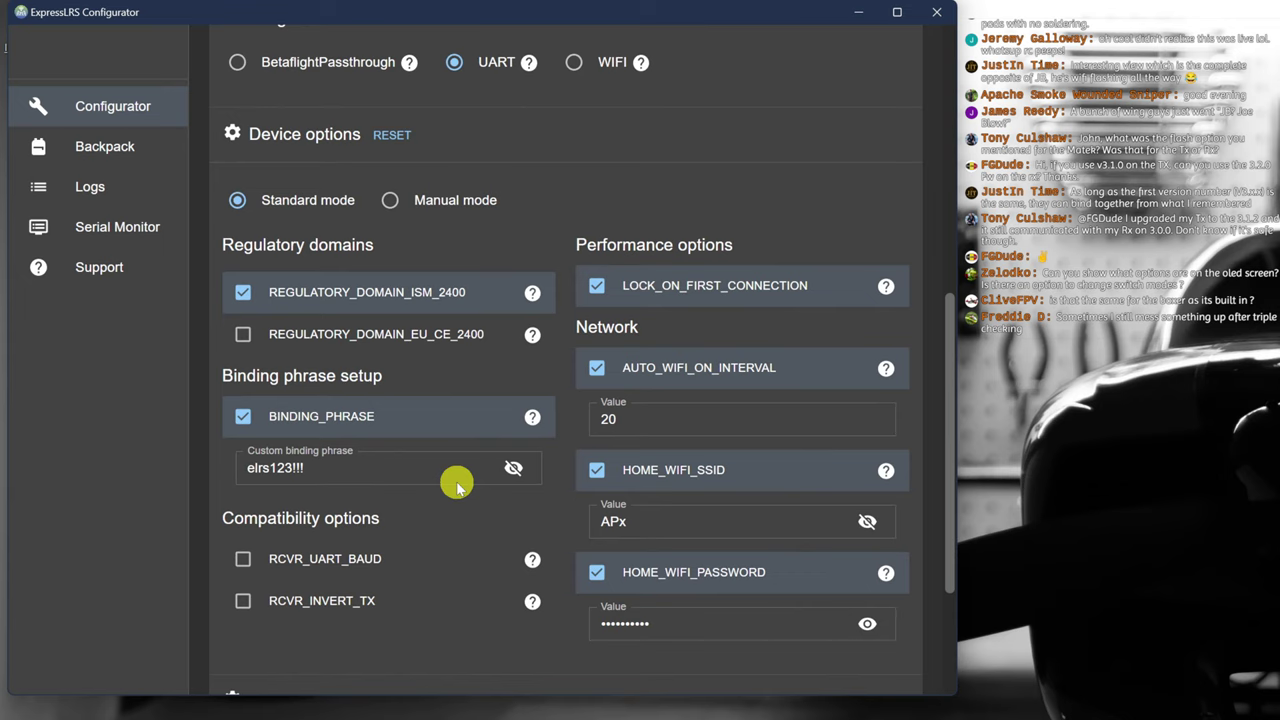
scroll(455, 485, "down", 1)
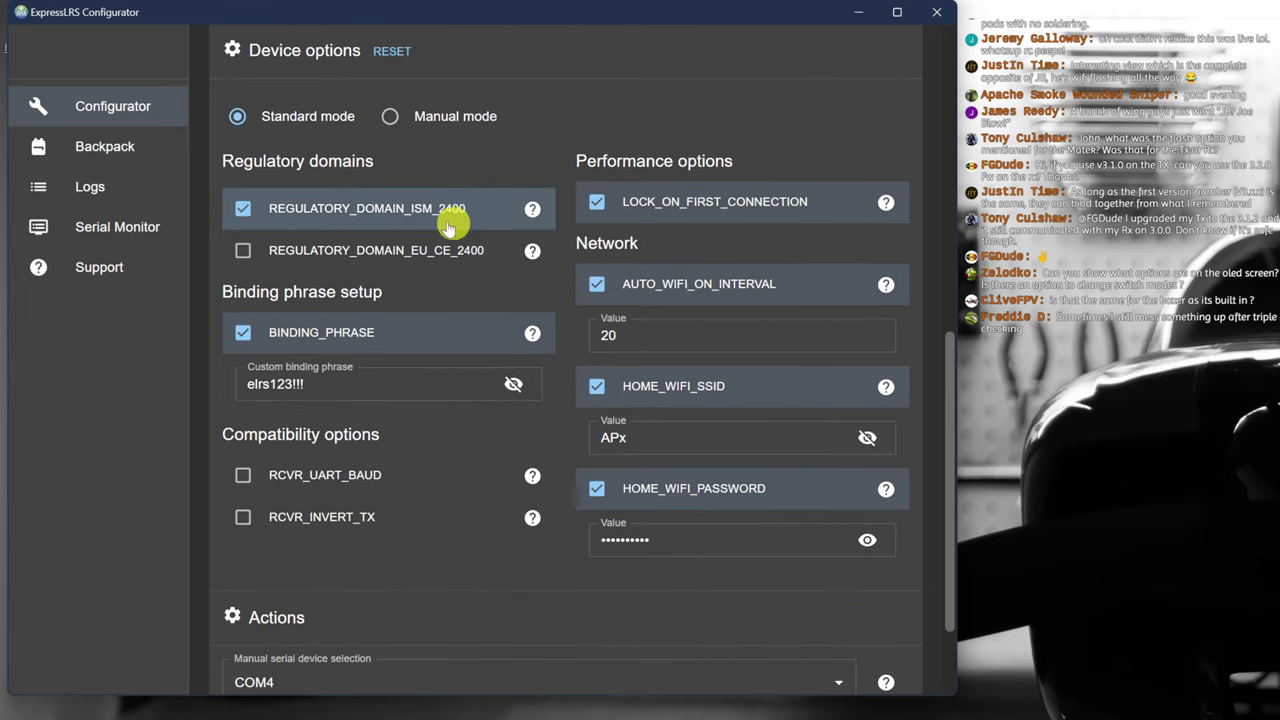
left_click(327, 388)
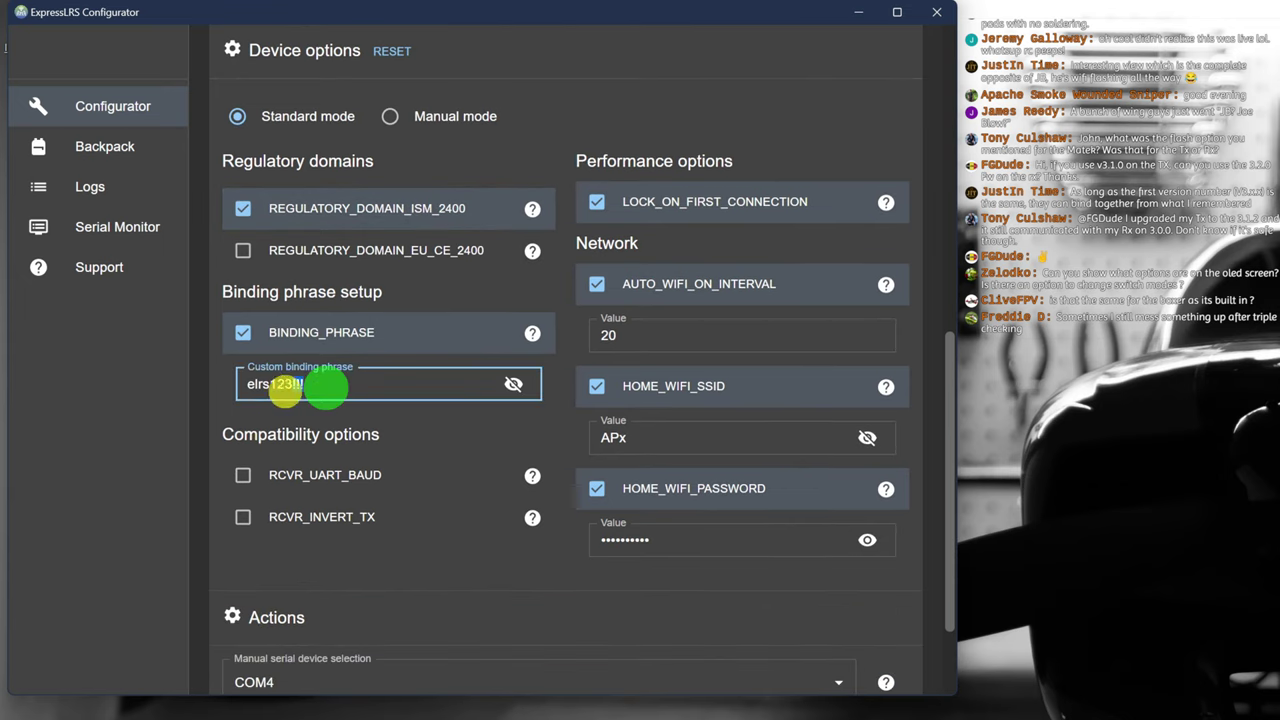
left_click_drag(285, 390, 237, 384)
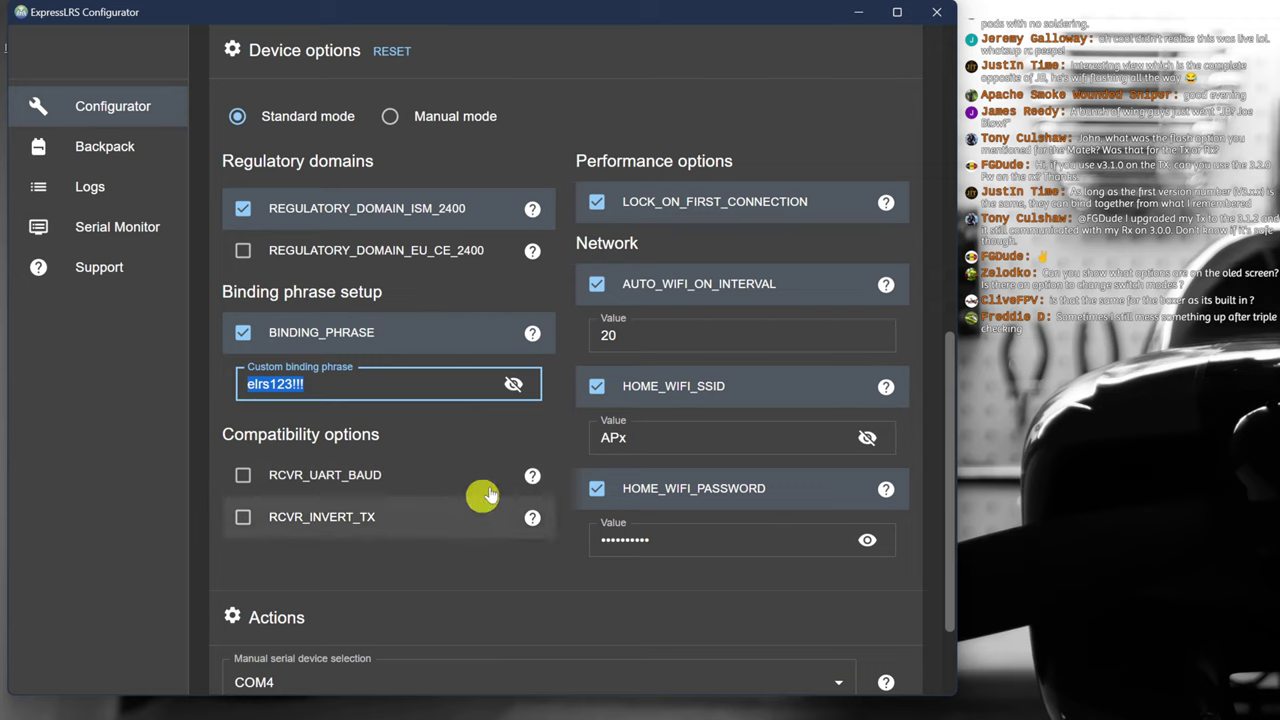
- Read the help for LOCK_ON_FIRST_CONNECTION, disable that option and review the auto Wi-Fi interval and home Wi-Fi values
mouse_move(530, 480)
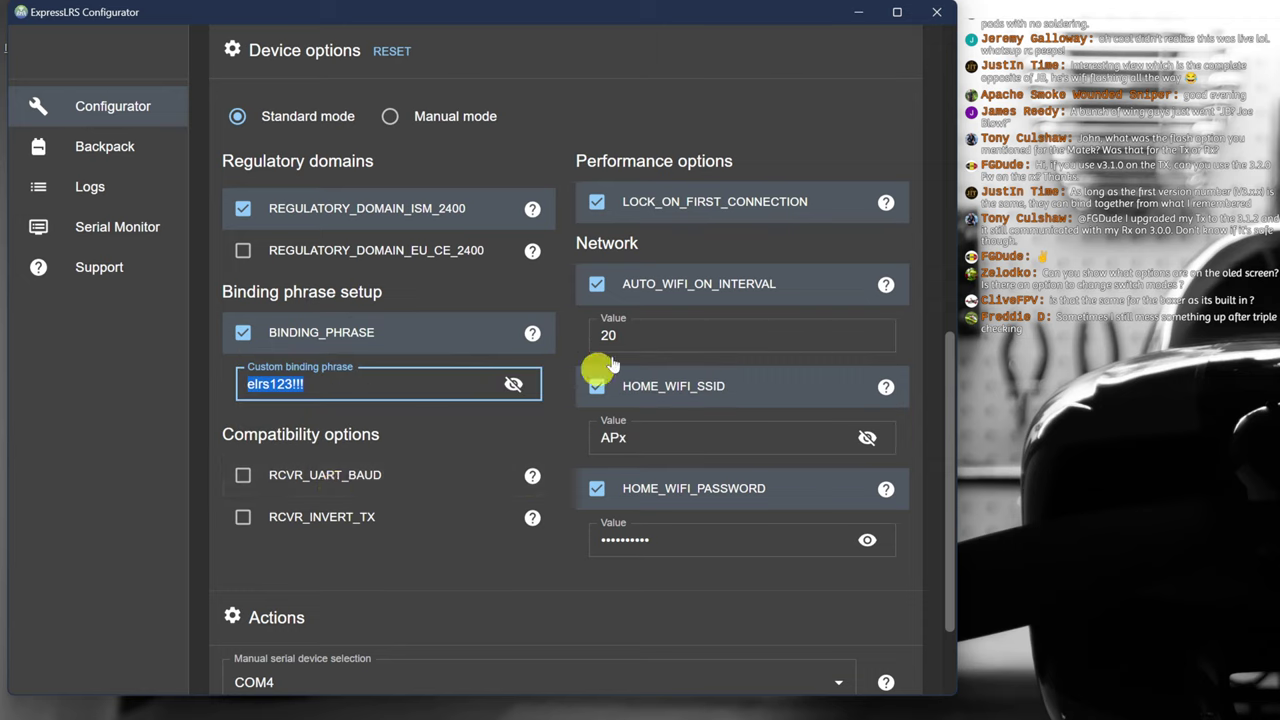
mouse_move(889, 208)
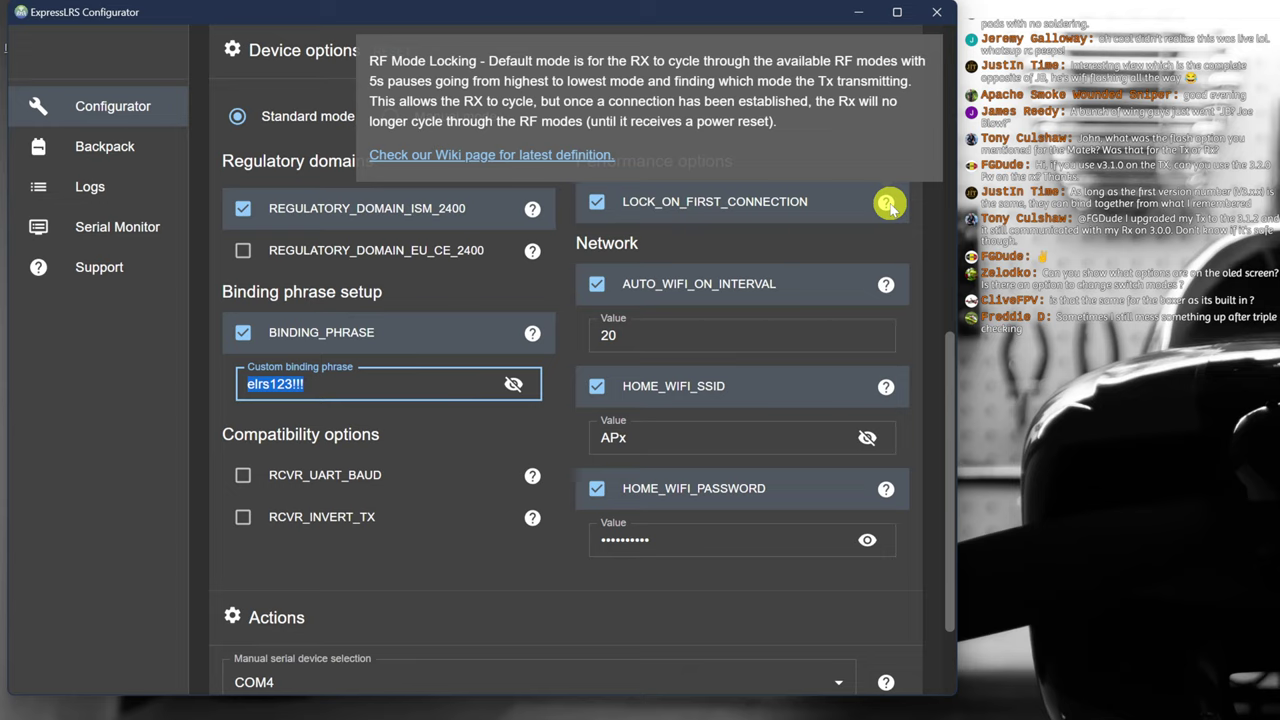
left_click(596, 203)
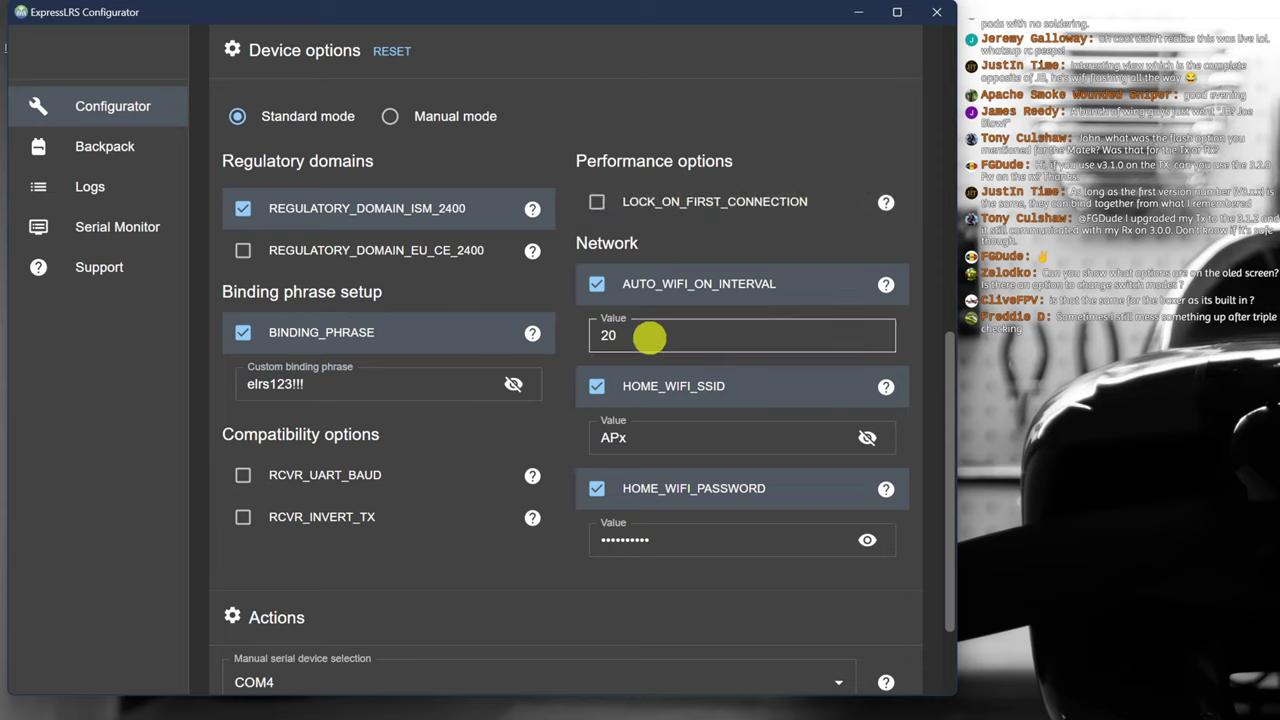
left_click(650, 343)
left_click(667, 436)
left_click(694, 537)
- Select COM4 Silicon Labs as the manual serial device for flashing
scroll(450, 560, "down", 2)
left_click(580, 550)
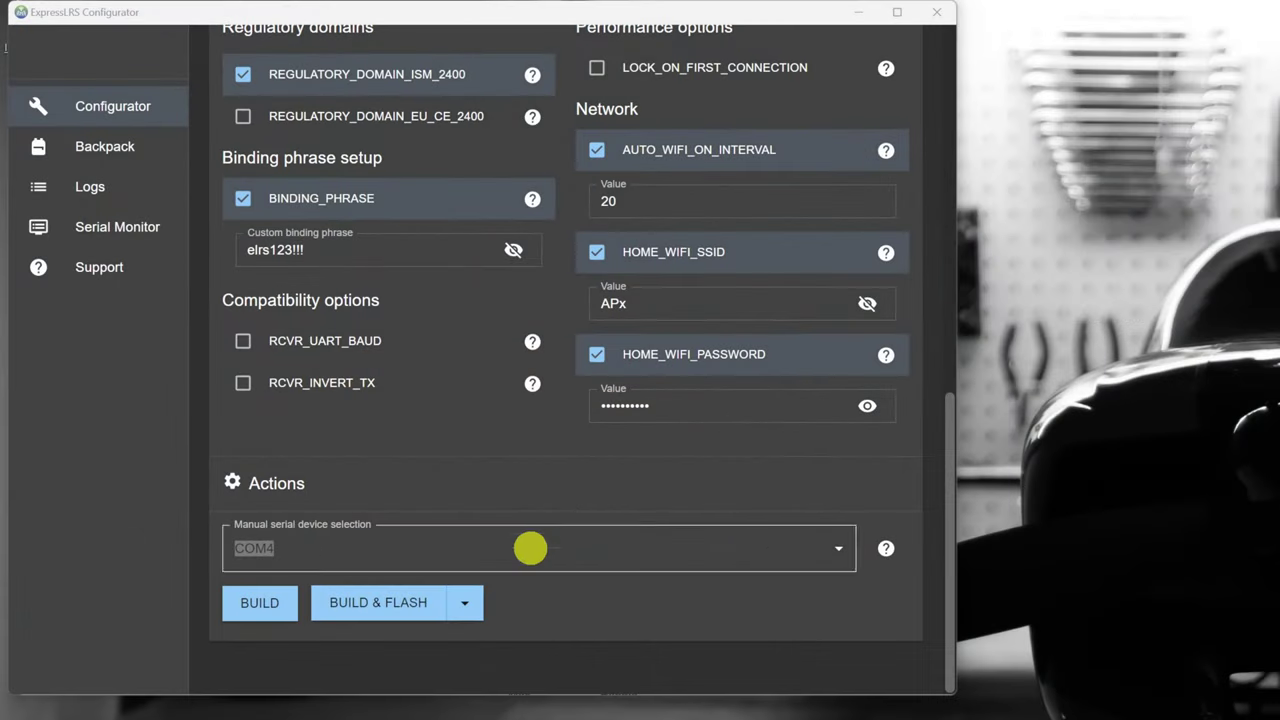
left_click(530, 548)
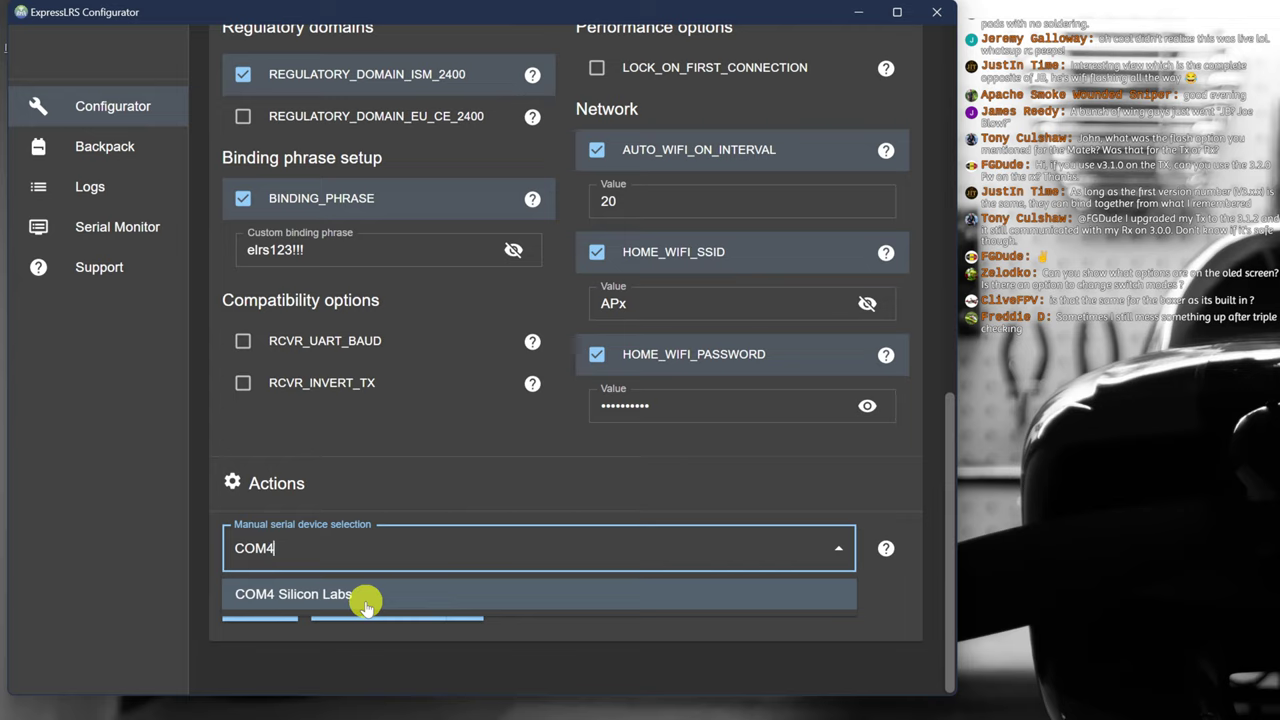
left_click(314, 594)
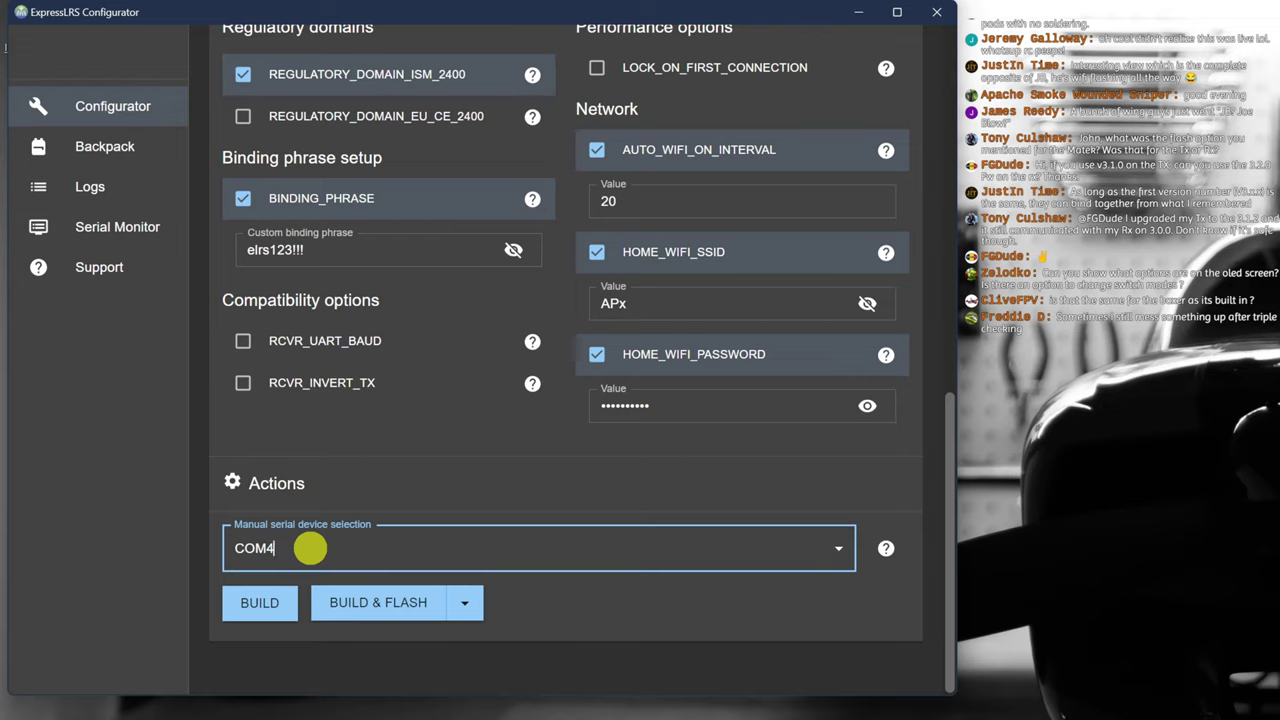
left_click(310, 548)
left_click(326, 594)
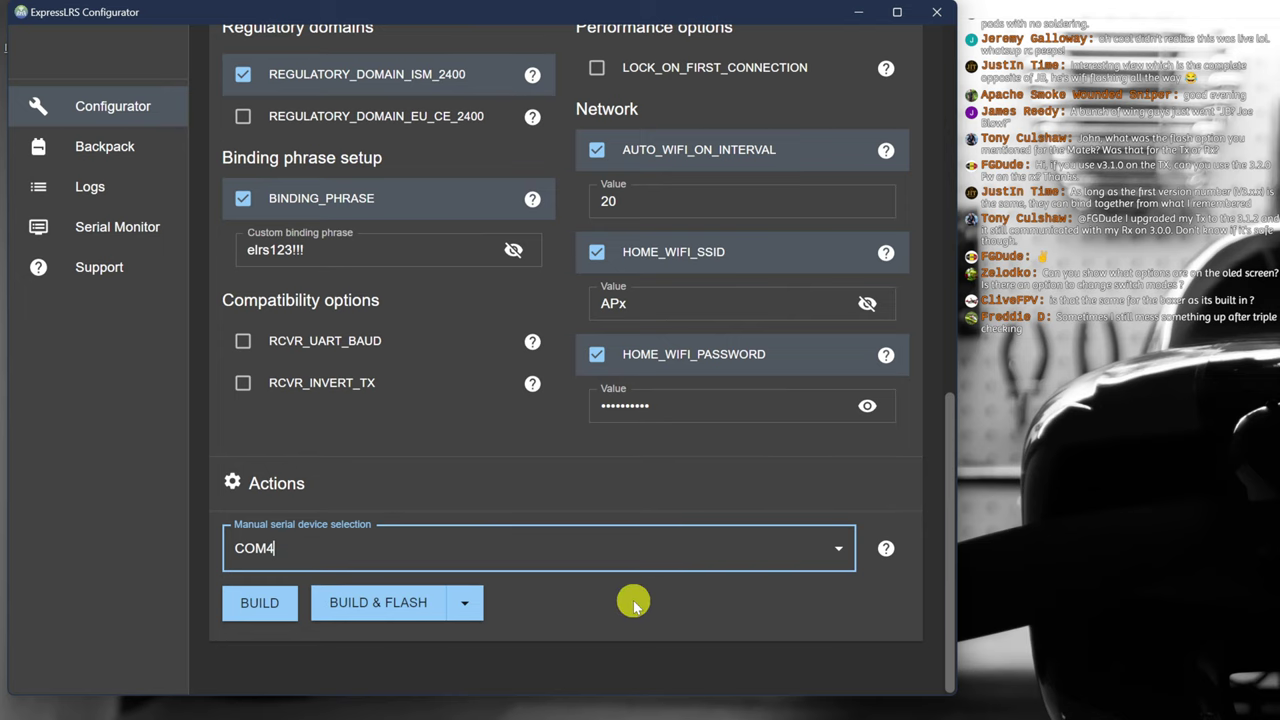
- Recheck the release and target settings, then build and flash the Matek receiver firmware and follow its log
scroll(543, 588, "up", 5)
scroll(543, 588, "up", 4)
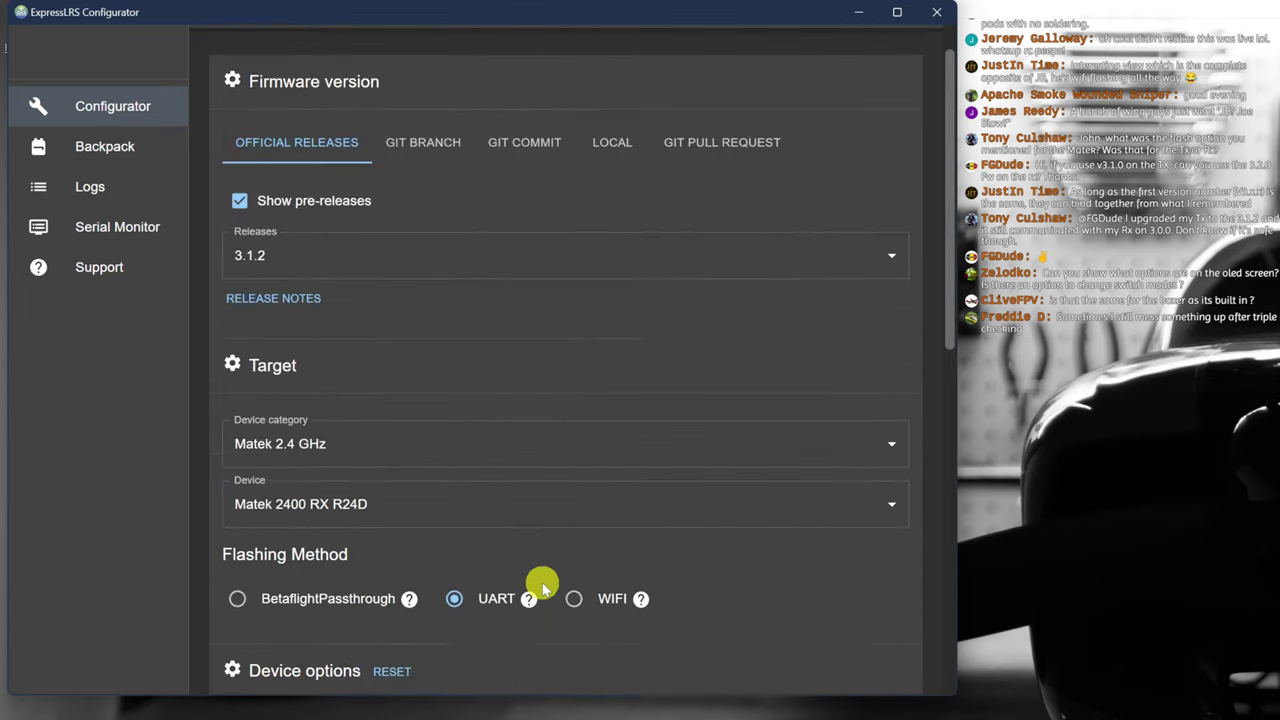
scroll(543, 588, "down", 9)
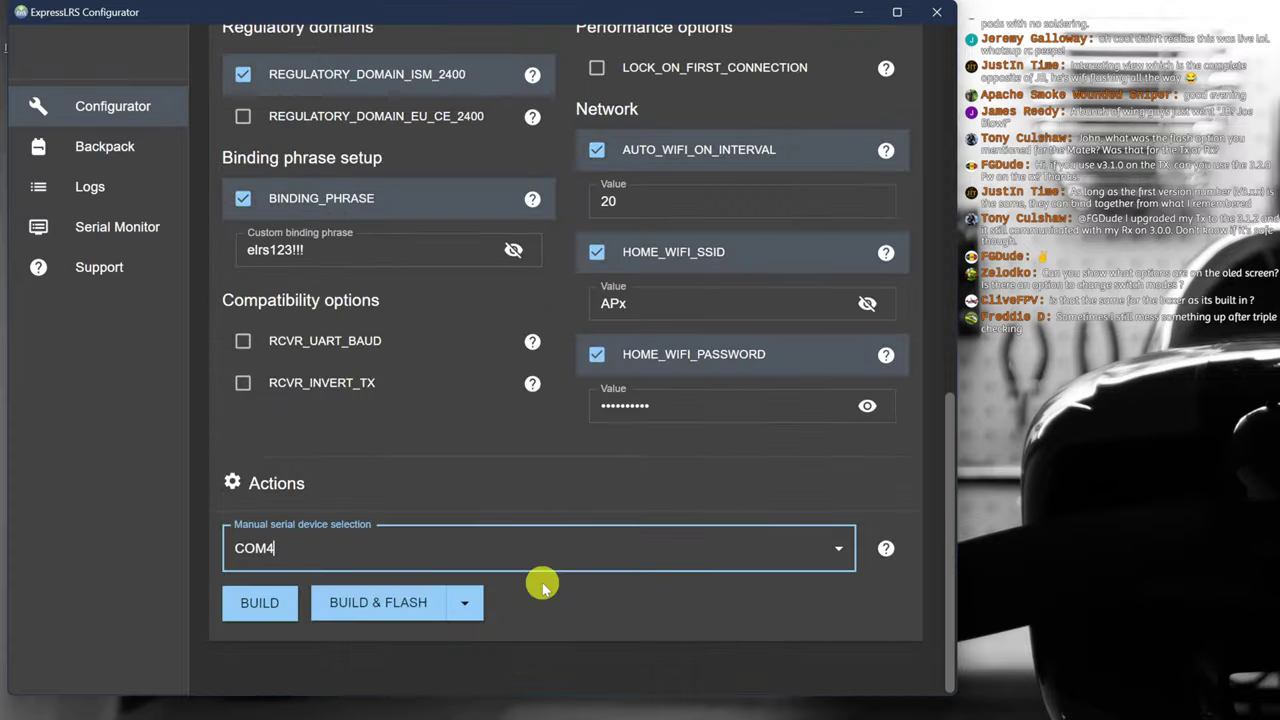
left_click(387, 614)
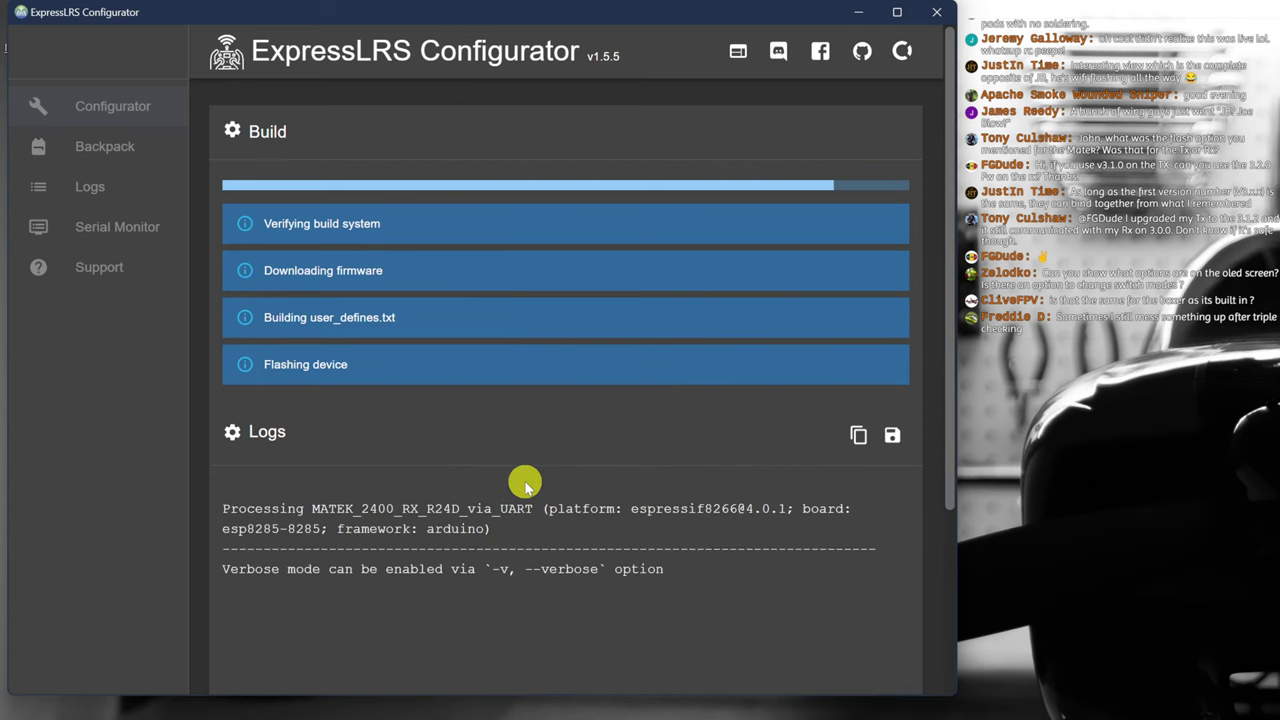
scroll(750, 535, "down", 3)
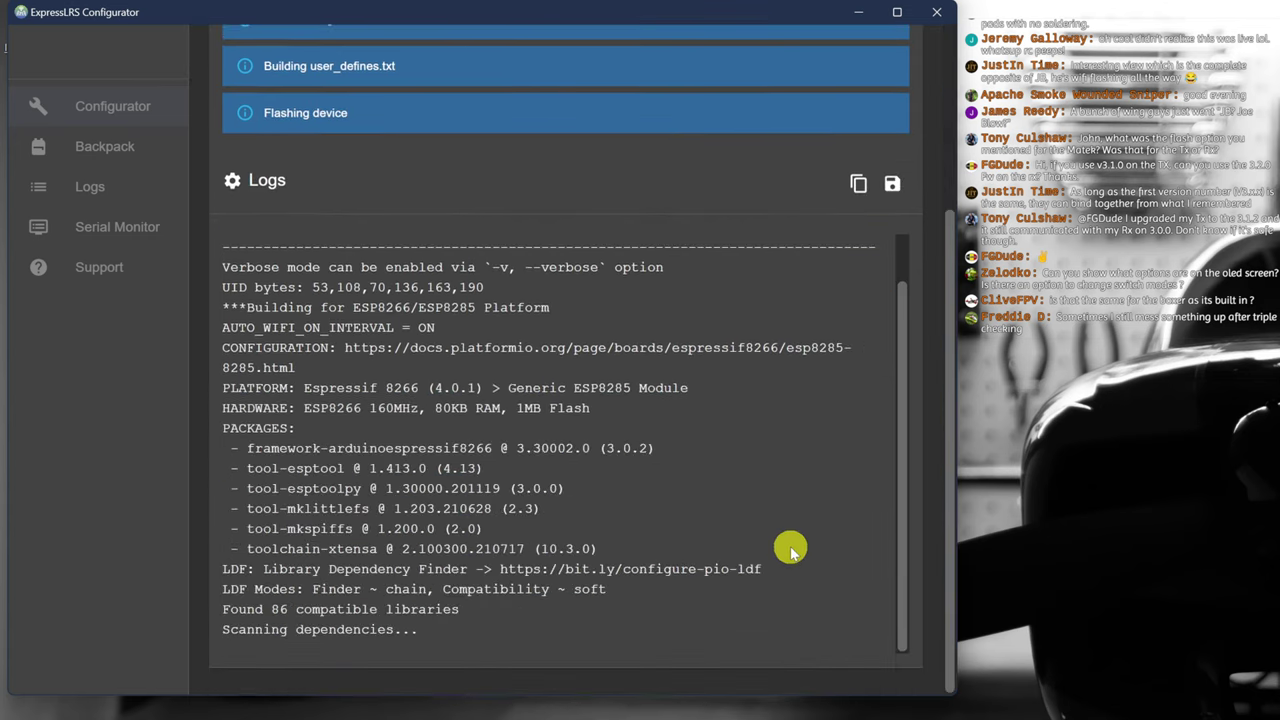